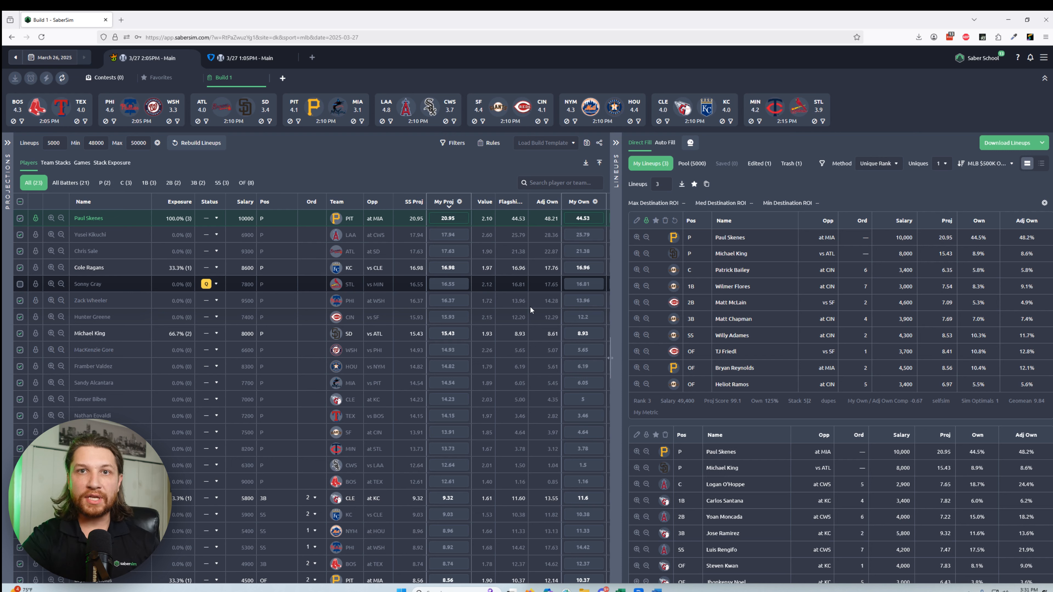
Step: Open the contests list for the DraftKings 2:05 PM main slate and dismiss the Entry Editor walkthrough
left_click(101, 79)
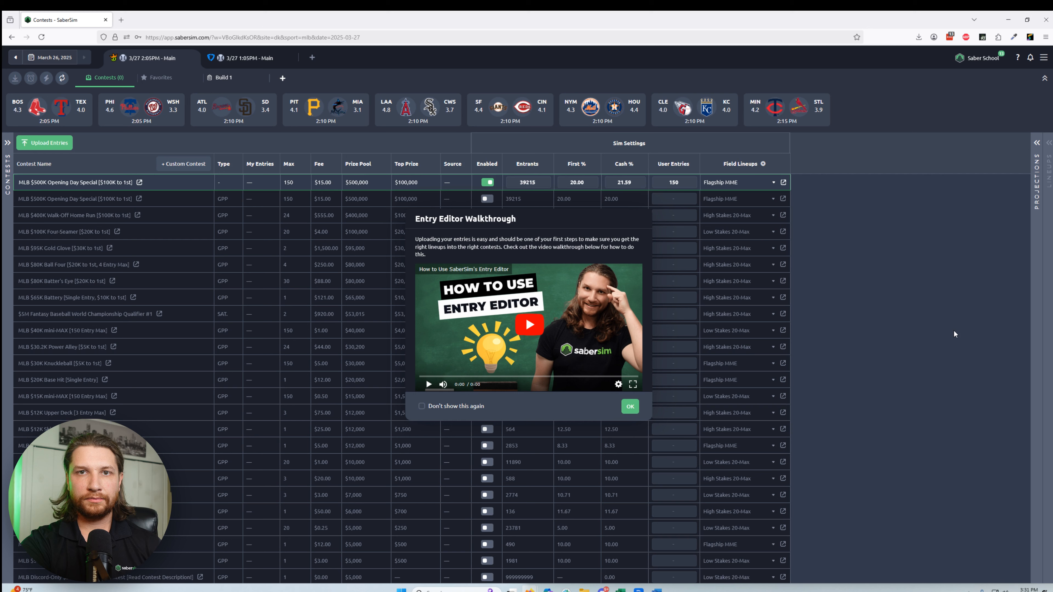
left_click(447, 405)
left_click(629, 406)
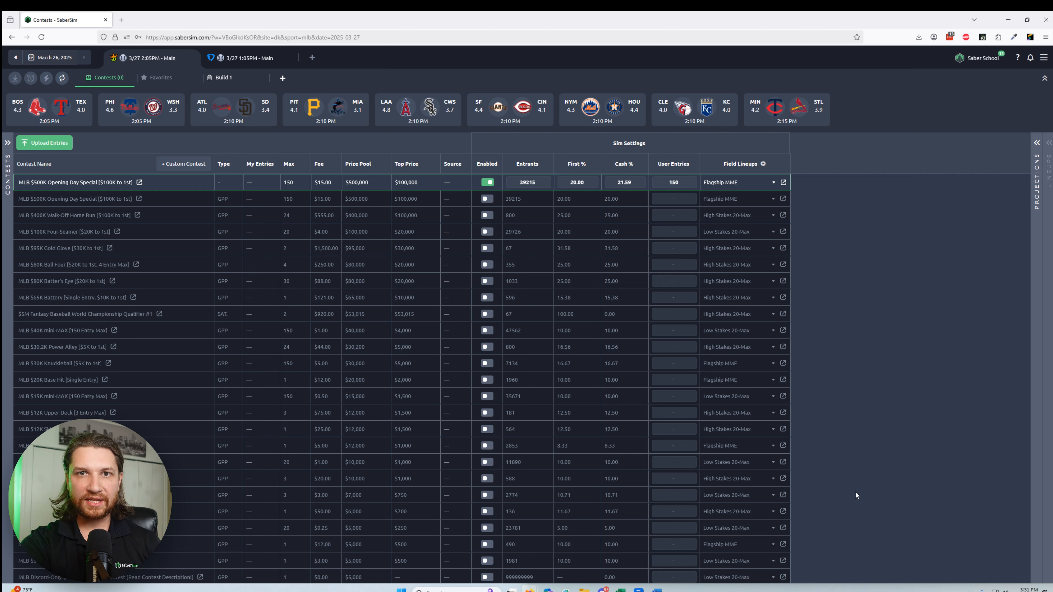
Step: Download the entries template from DraftKings and upload DKEntries(15).csv as the entries file for the 2:05 PM slate
left_click(44, 143)
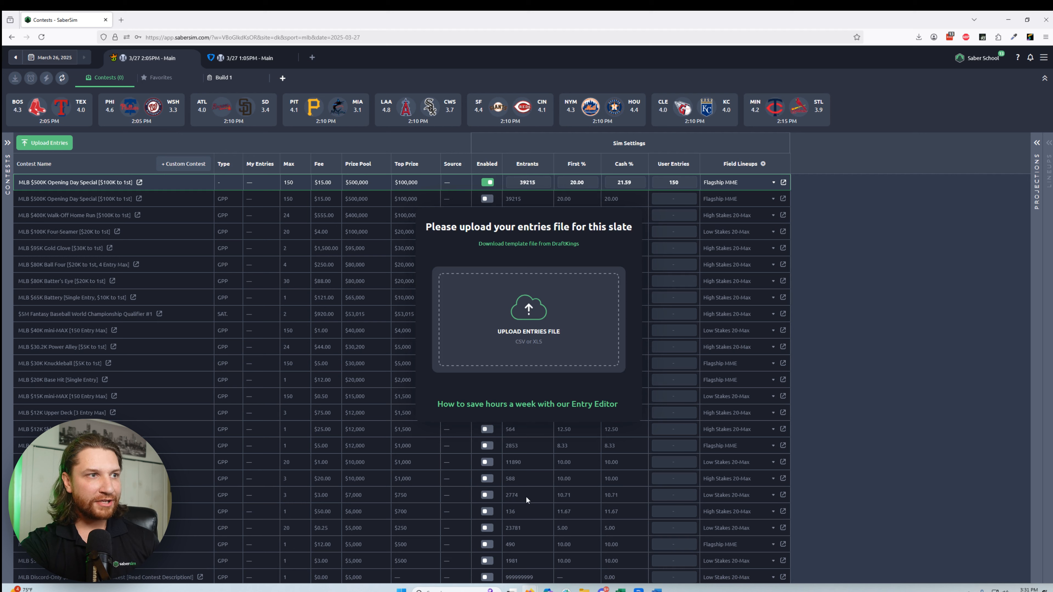
left_click(539, 246)
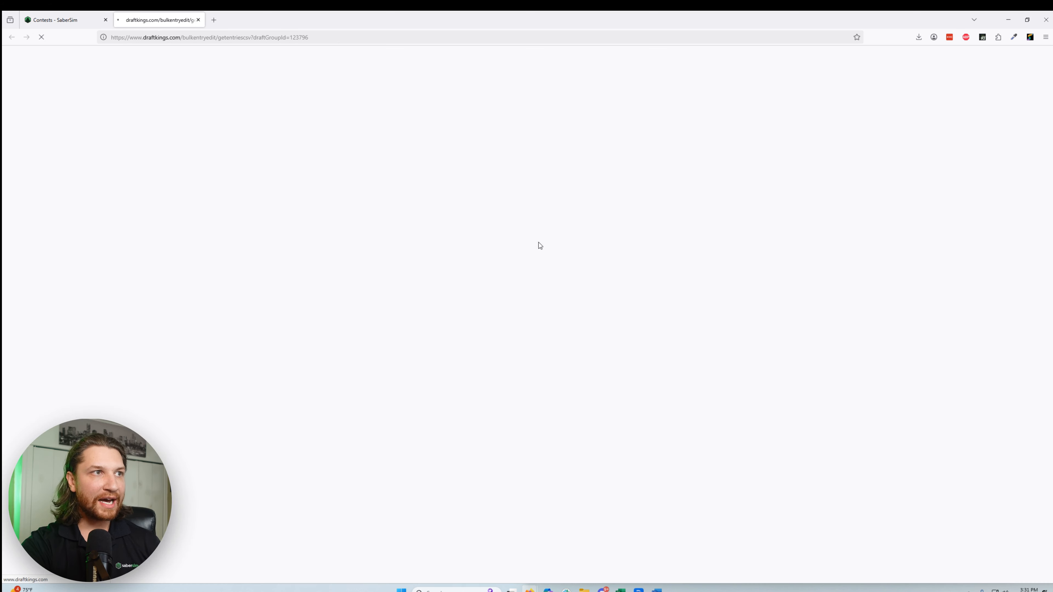
left_click_drag(798, 57, 530, 314)
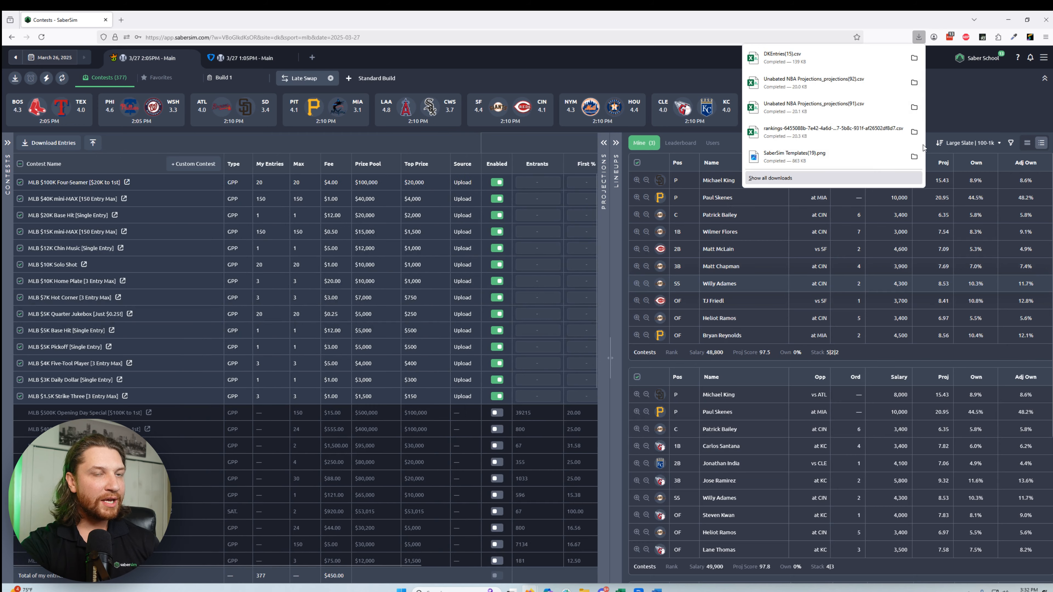
left_click(966, 115)
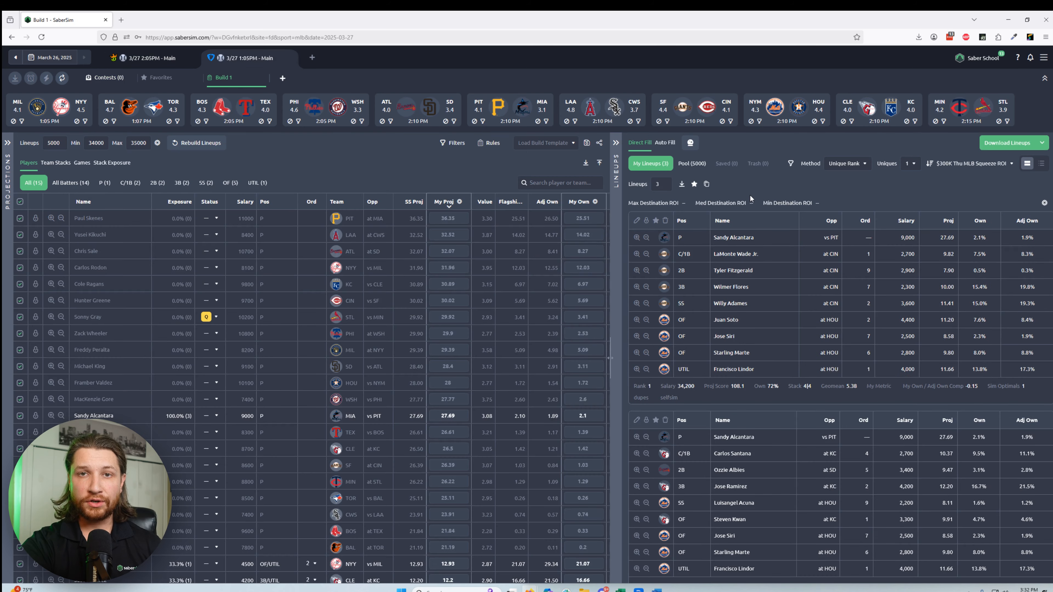
Step: From the FanDuel 1:05 PM slate's contest entries upload, go to FanDuel and download the CSV template with its entries
left_click(112, 83)
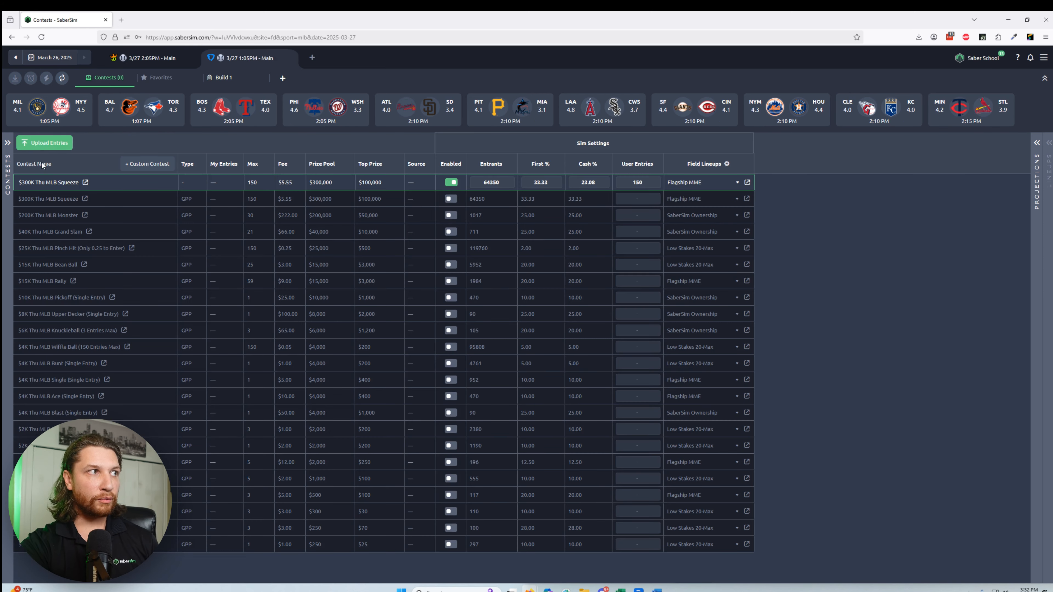
left_click(49, 143)
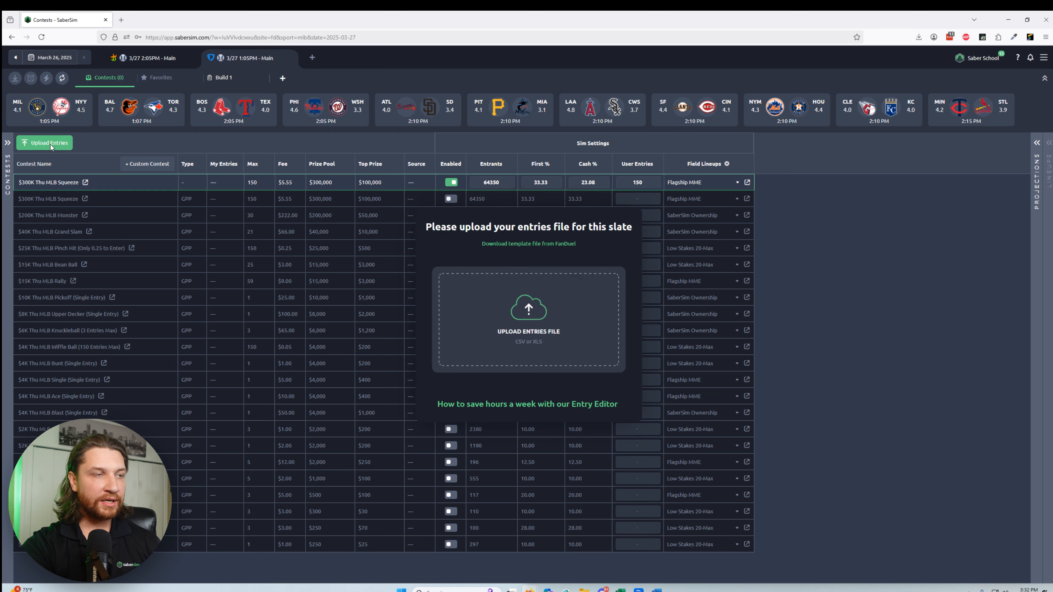
left_click(526, 247)
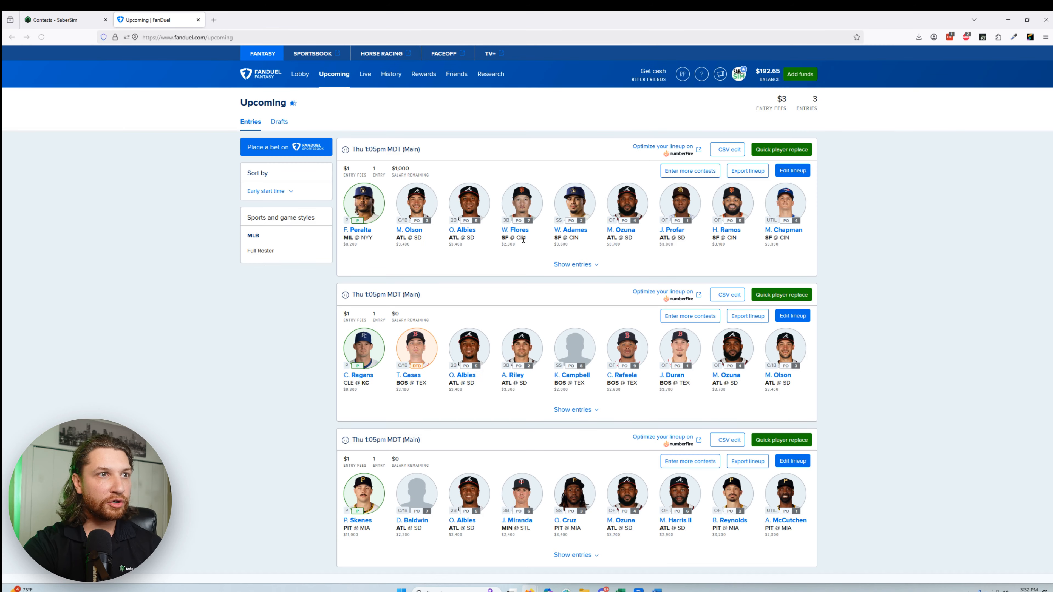
left_click(720, 150)
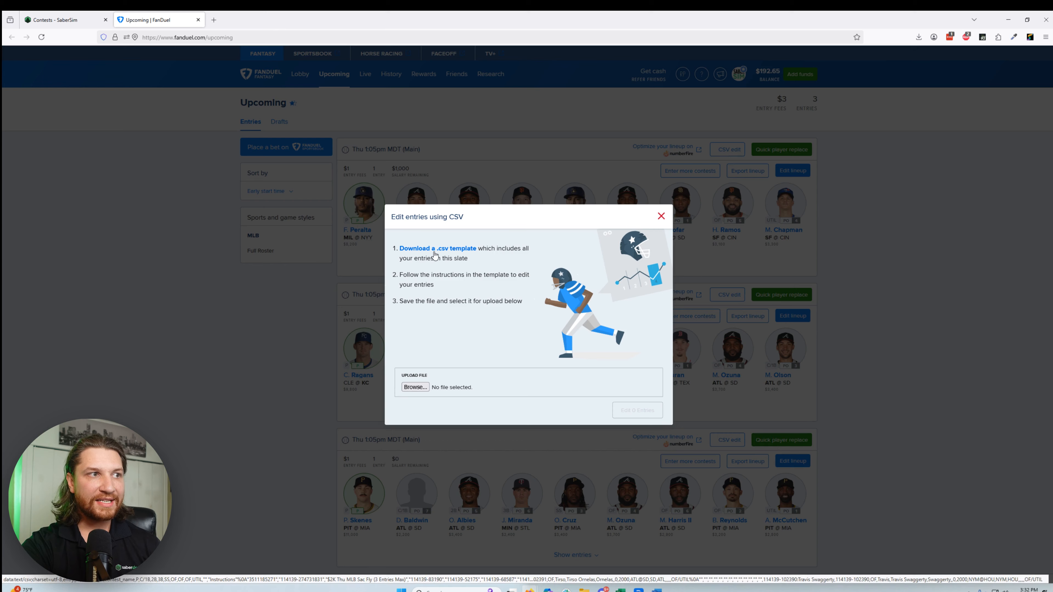
left_click(435, 249)
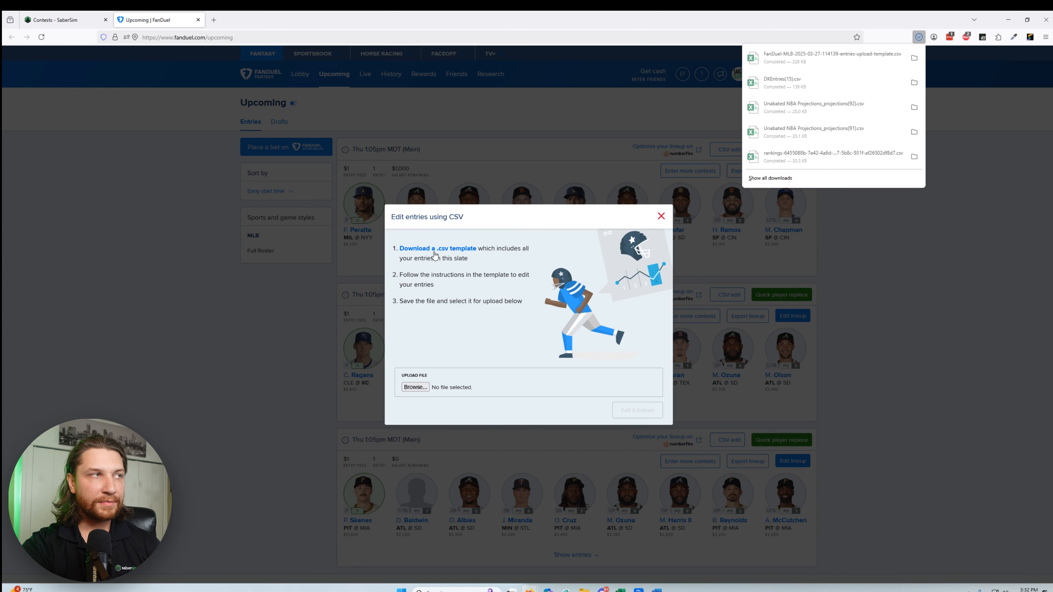
Step: Return to SaberSim and upload the downloaded FanDuel entries template for the 1:05 PM slate
left_click(63, 20)
left_click(522, 308)
double_click(166, 90)
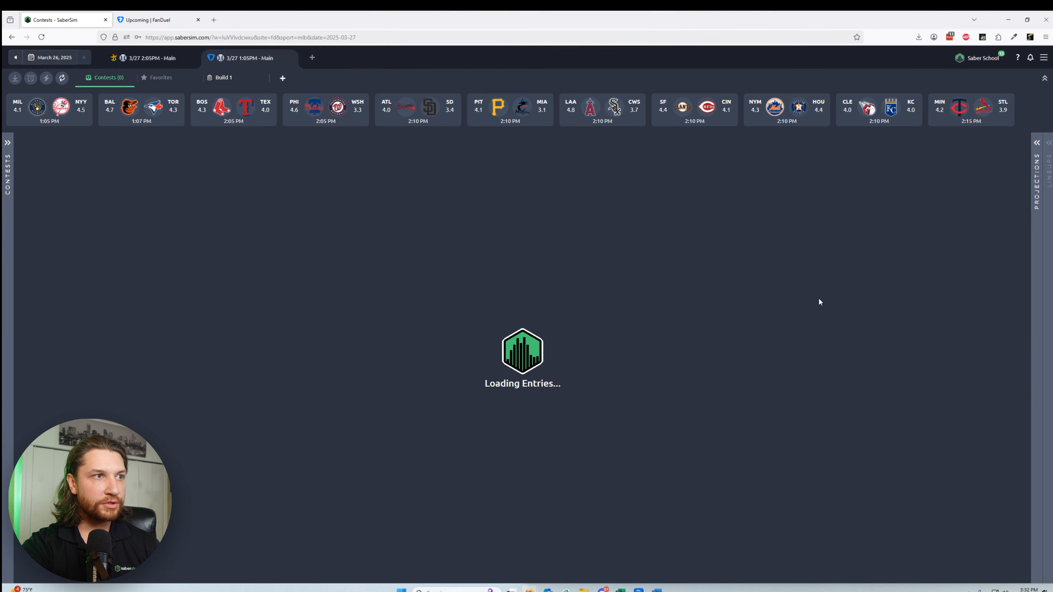
Step: Switch to FanDuel, replace Matt Olson with Bryce Harper in the first upcoming lineup, and save the entry
key("ctrl+Tab")
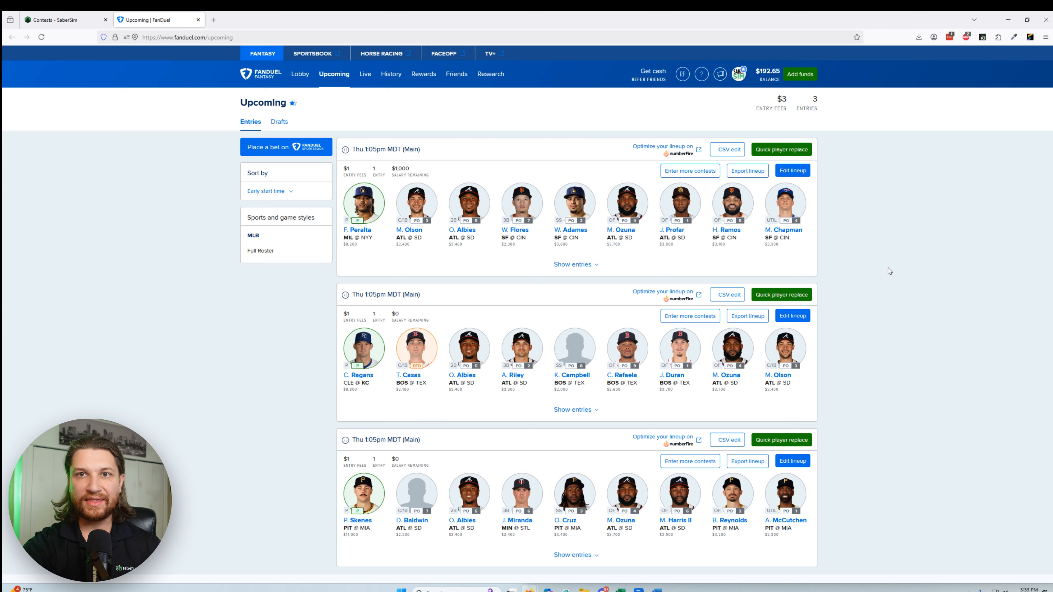
left_click(798, 177)
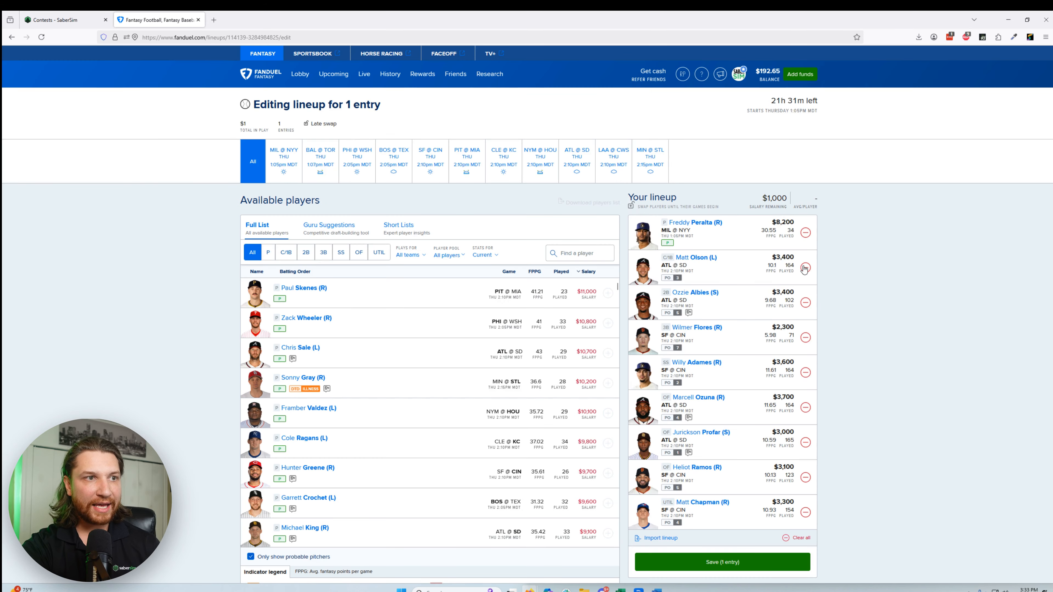
left_click(805, 268)
scroll(568, 396, "down", 10)
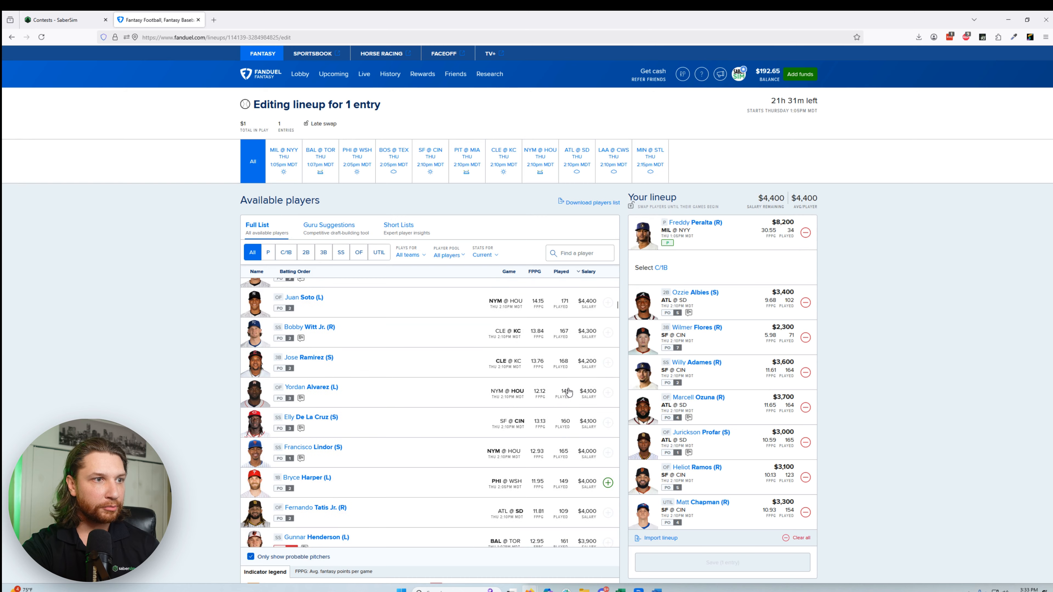
scroll(568, 396, "down", 10)
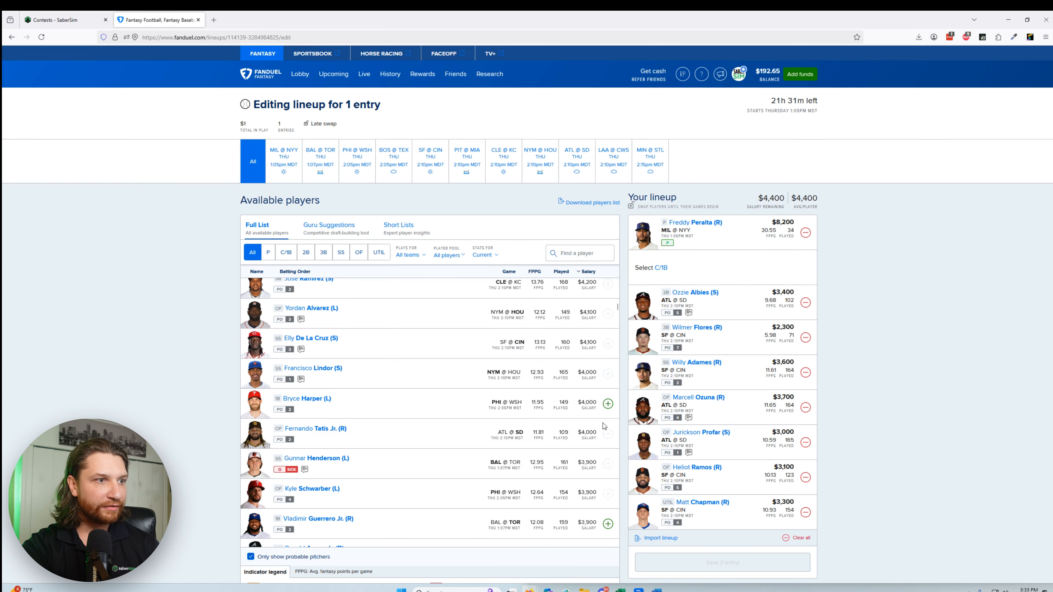
left_click(608, 404)
left_click(723, 519)
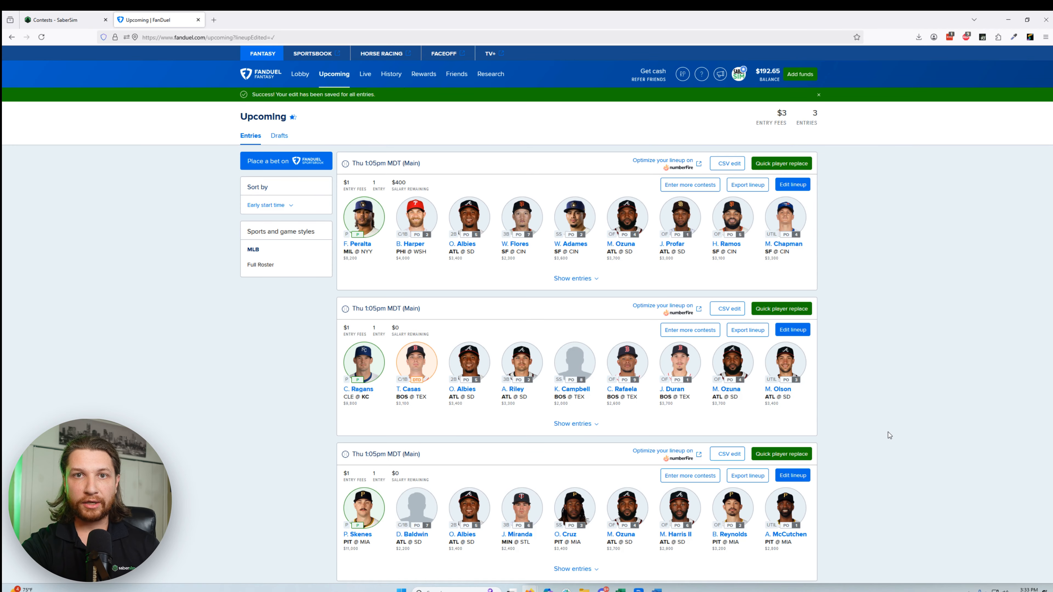
Step: Download a fresh CSV template of the edited FanDuel entries and return to SaberSim
left_click(728, 165)
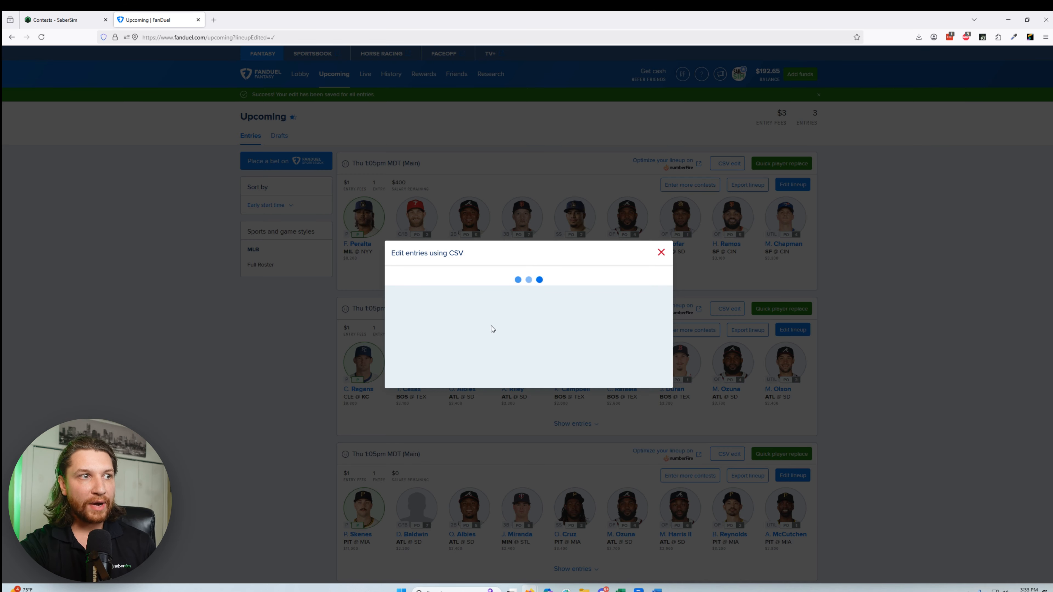
left_click(456, 249)
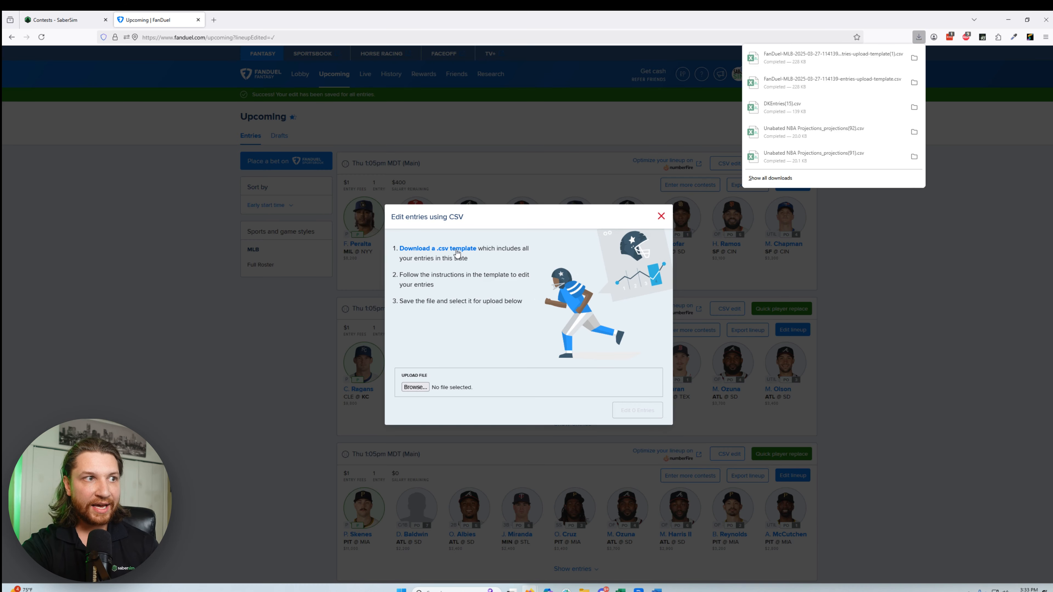
left_click(70, 24)
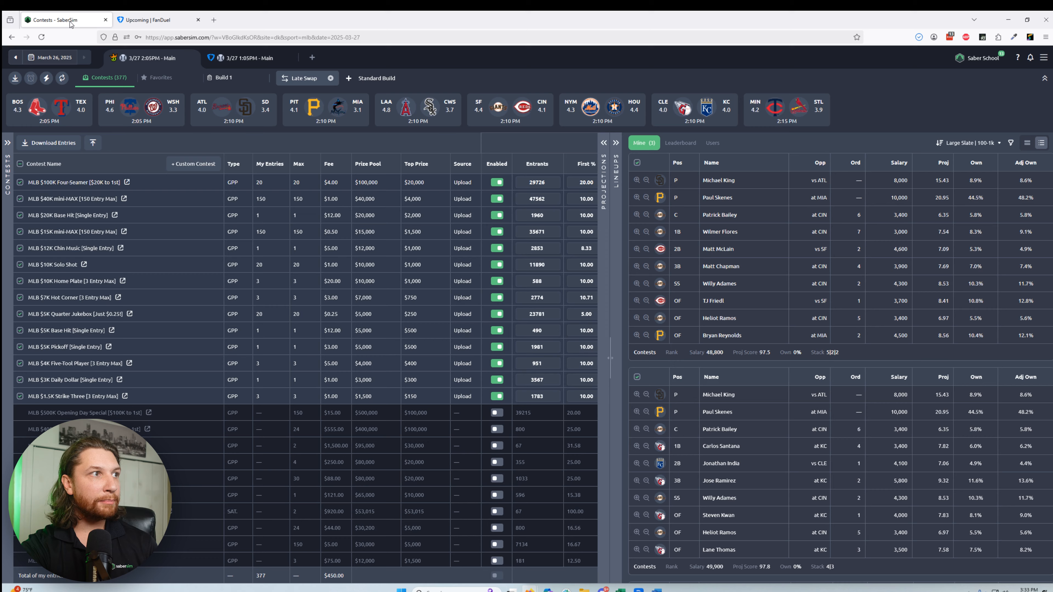
left_click(234, 59)
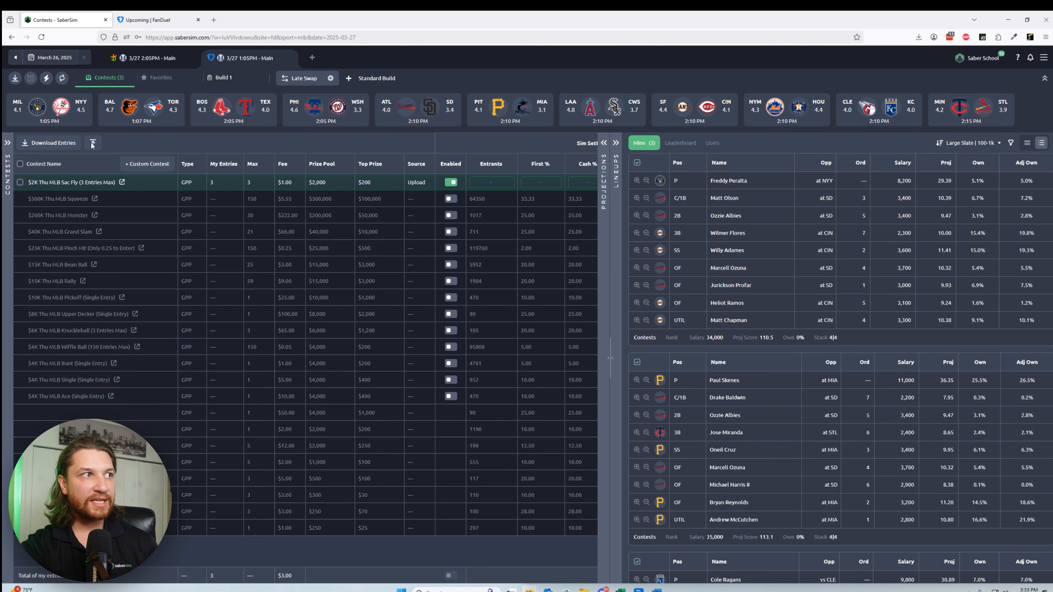
left_click(92, 144)
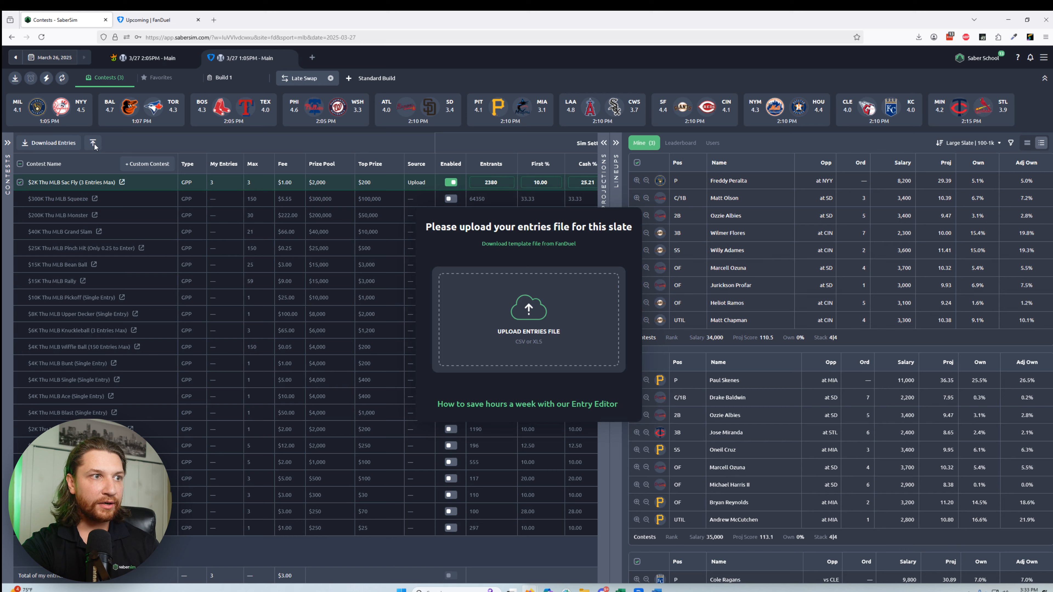
left_click(540, 342)
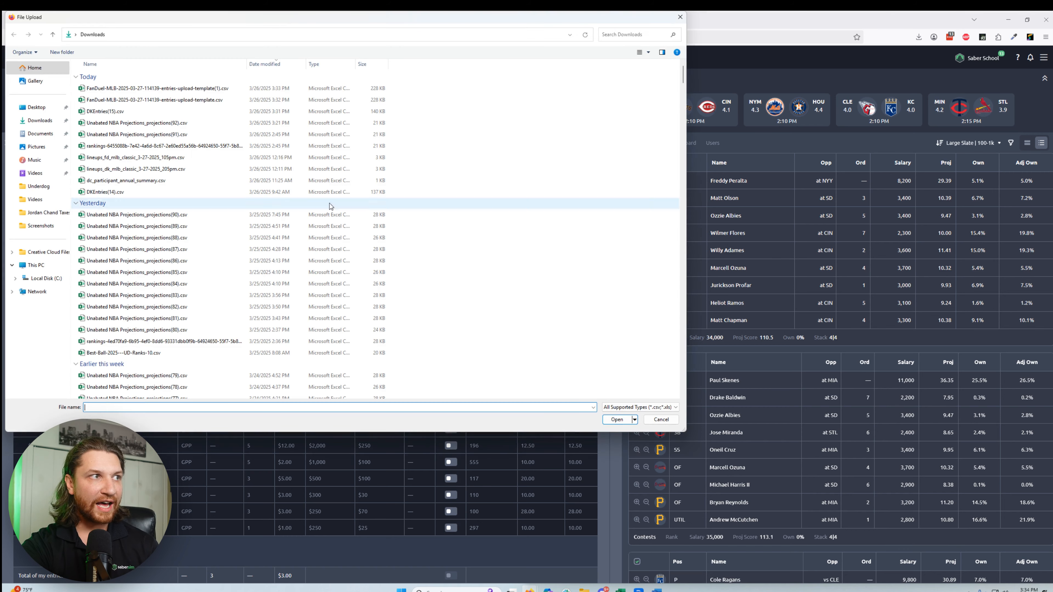
double_click(203, 89)
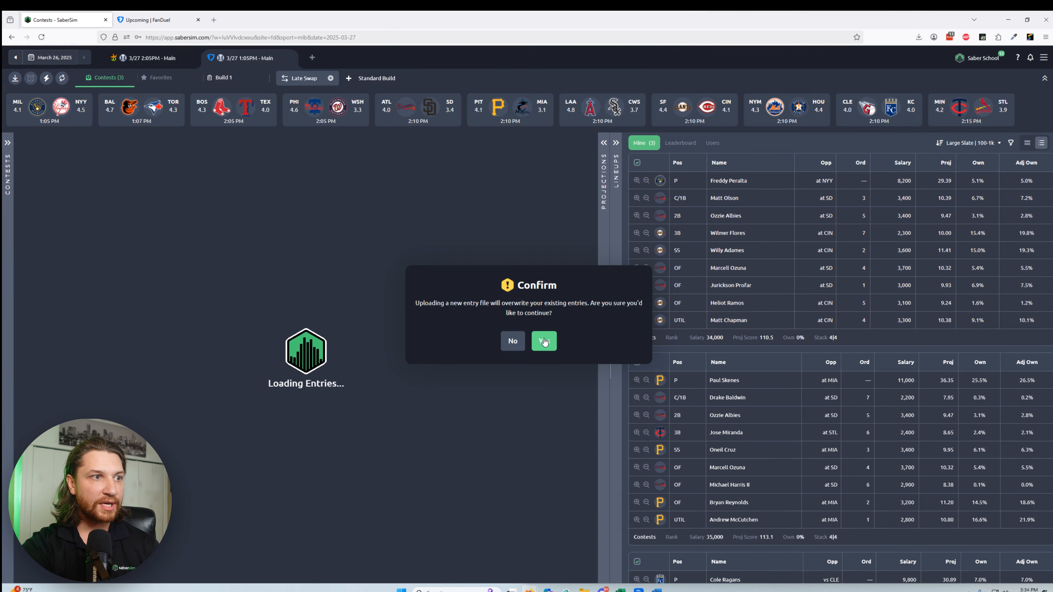
left_click(543, 340)
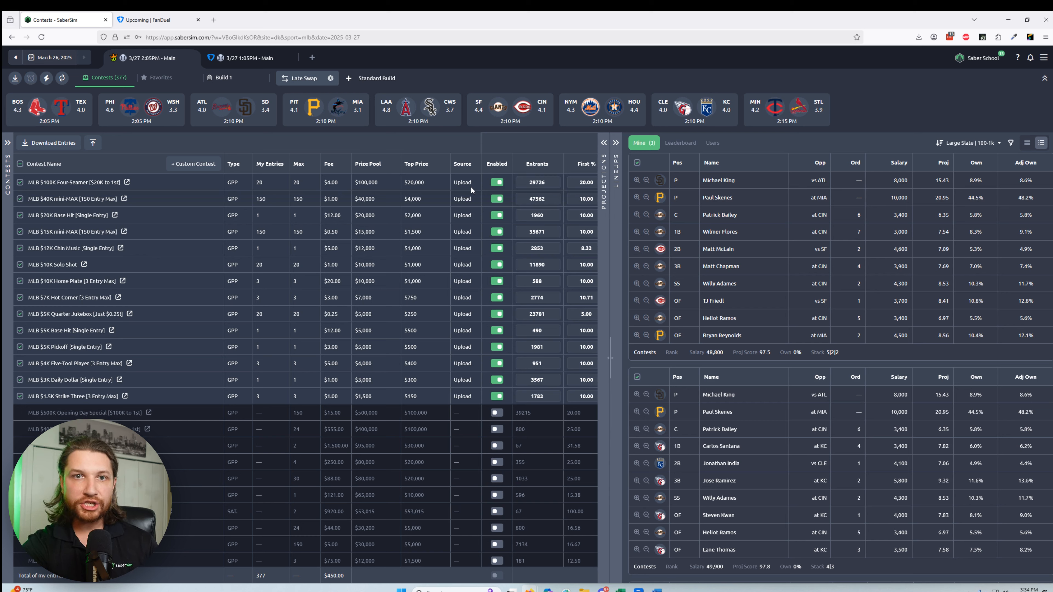
Step: Clone Build 1 on the DraftKings slate, and add a separate standard build and generate its 5000 lineups
right_click(227, 79)
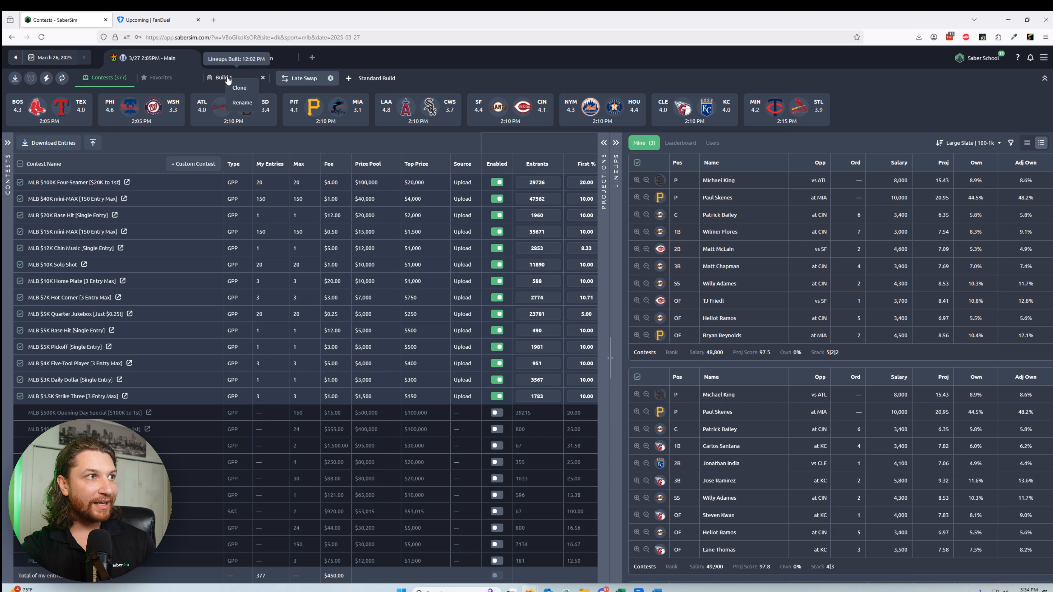
left_click(239, 88)
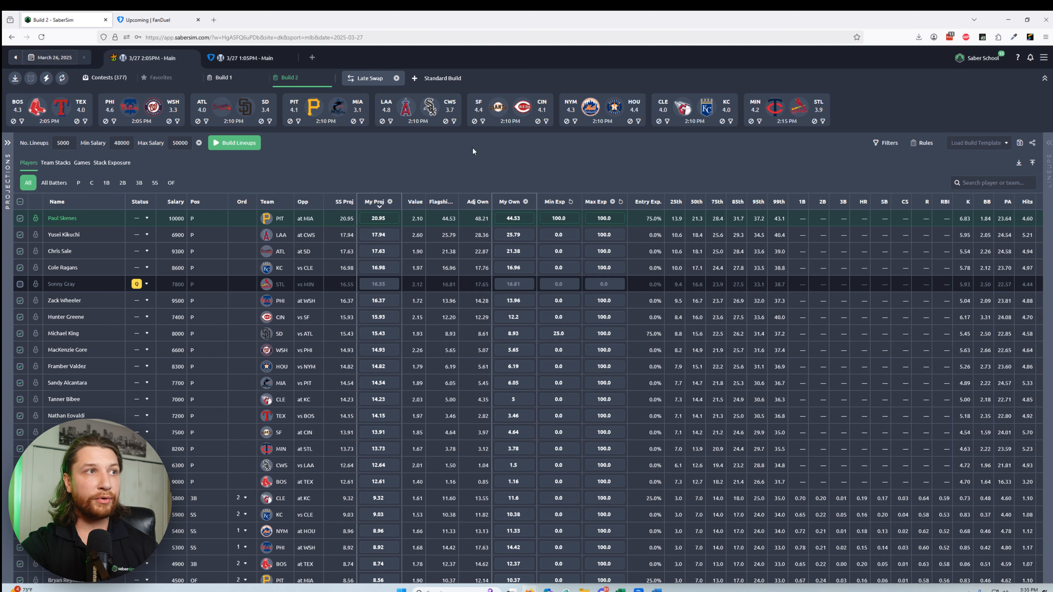
left_click(439, 79)
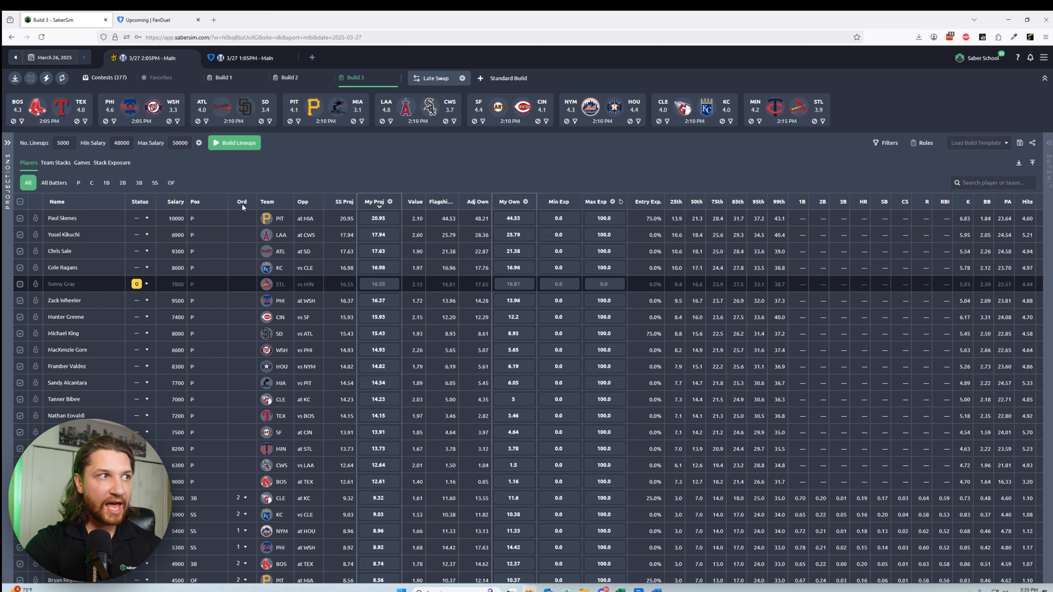
left_click(235, 143)
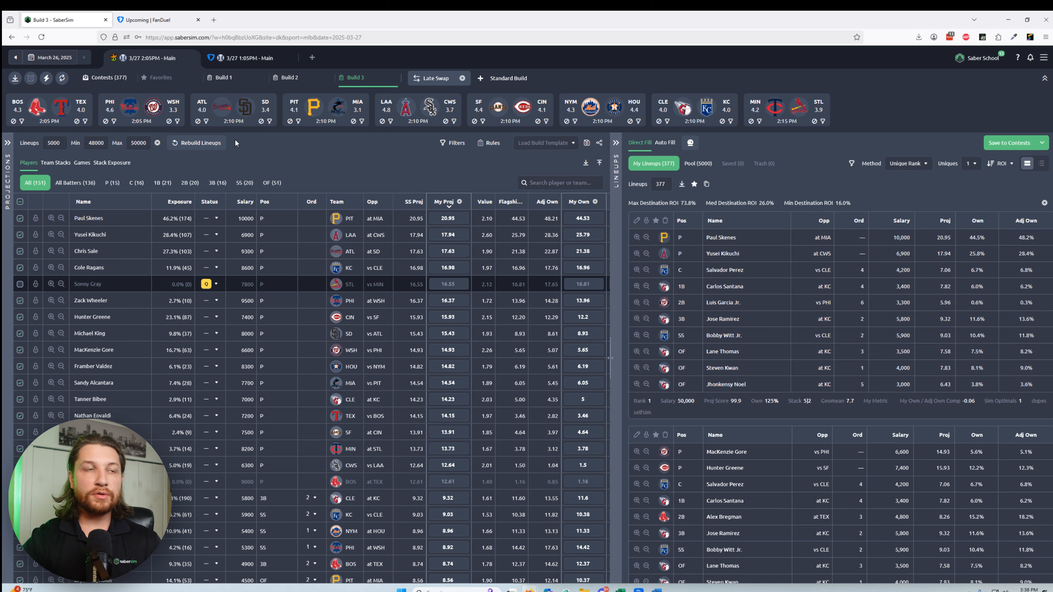
Step: Set up Auto Fill for the selected entries with contests sorted by prize pool from highest, and save the lineups to the contests
left_click(665, 143)
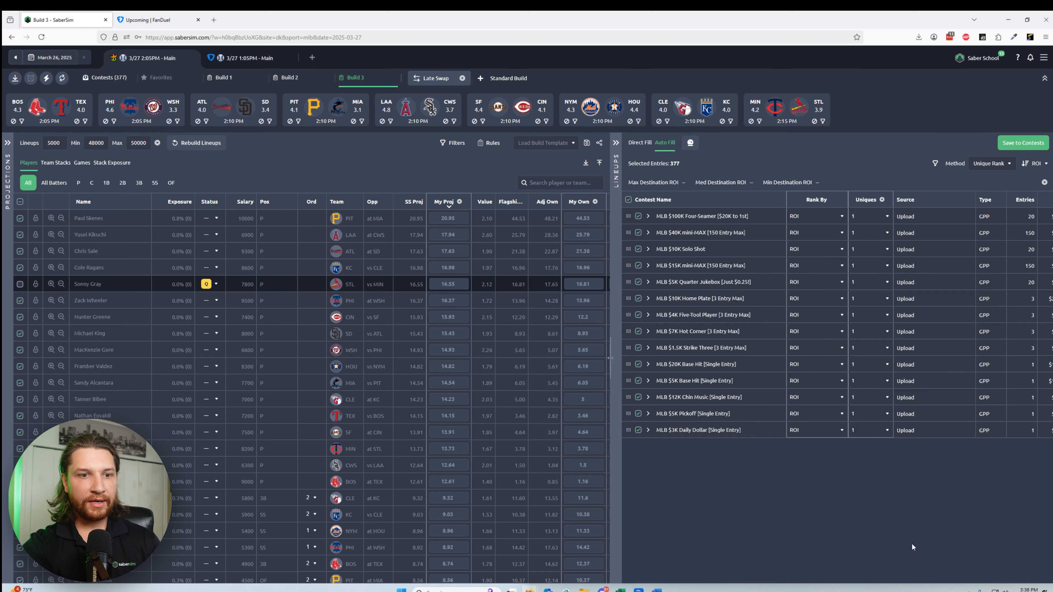
left_click_drag(857, 584, 916, 591)
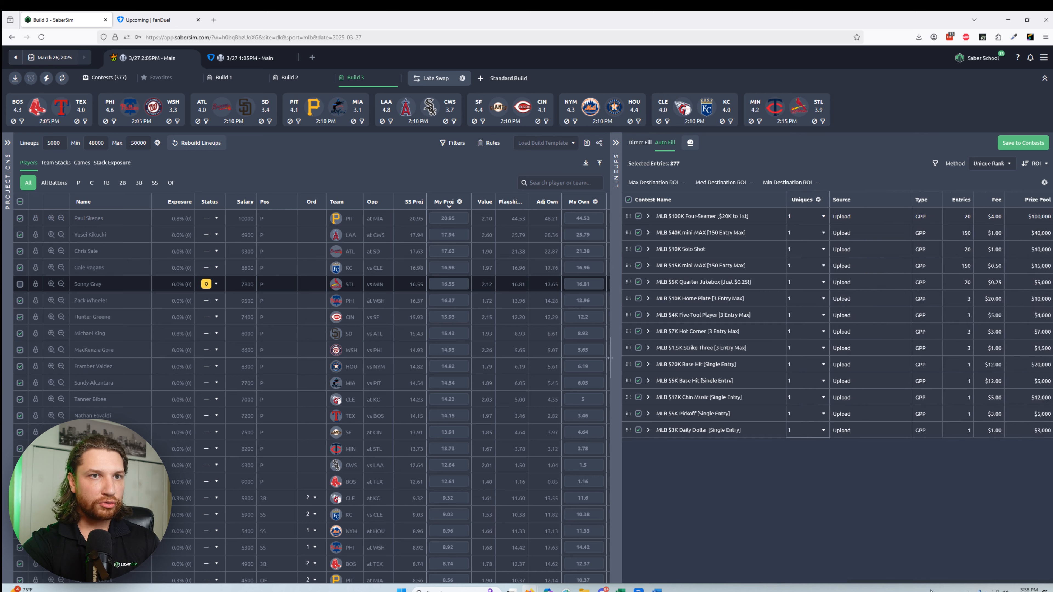
left_click(1021, 205)
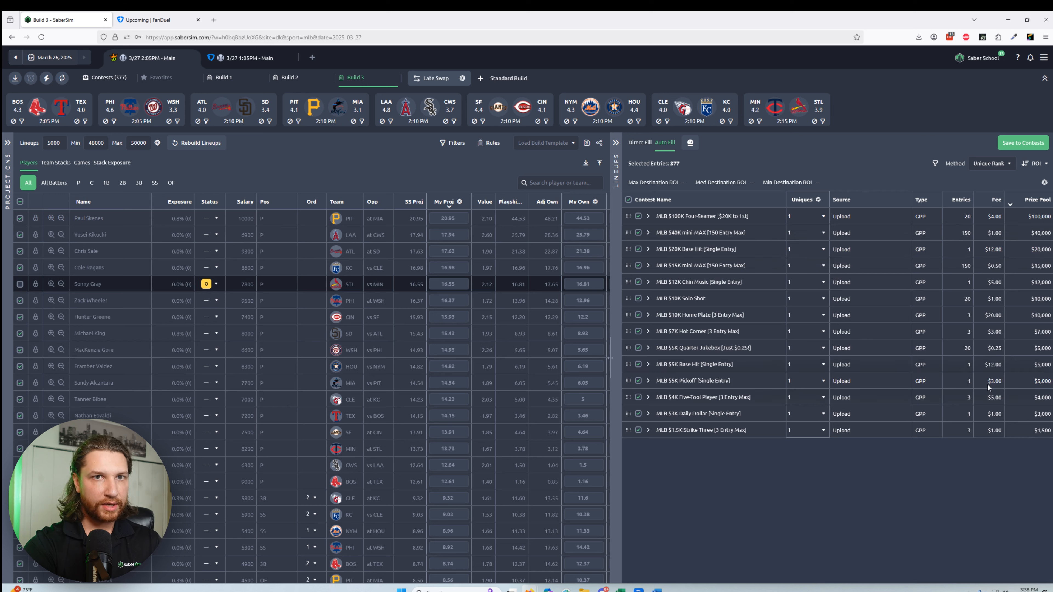
left_click(1006, 143)
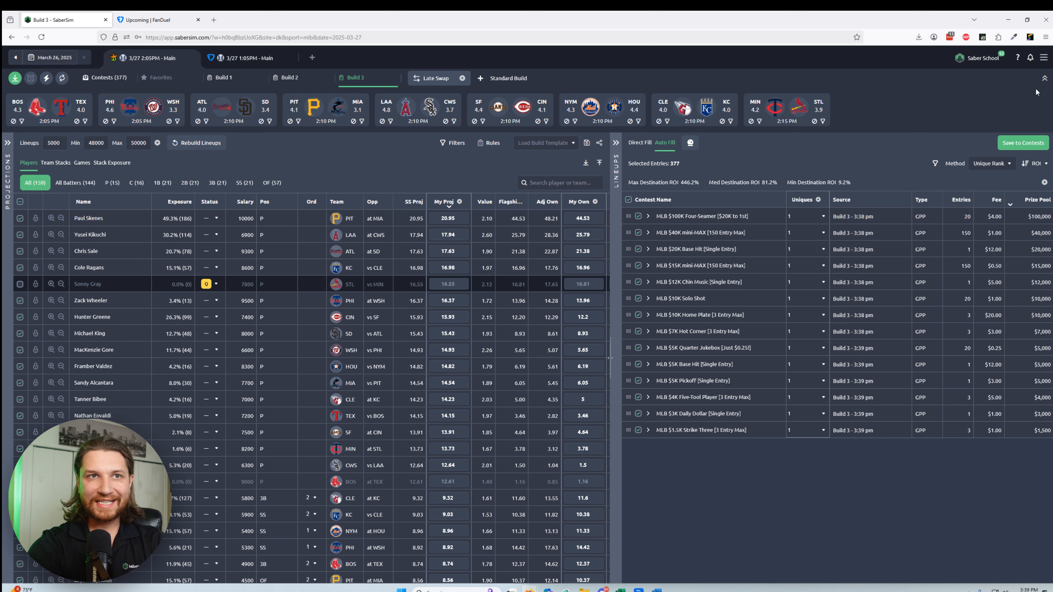
Step: Download the filled DraftKings entries file and open the DraftKings entry upload page
left_click(1042, 59)
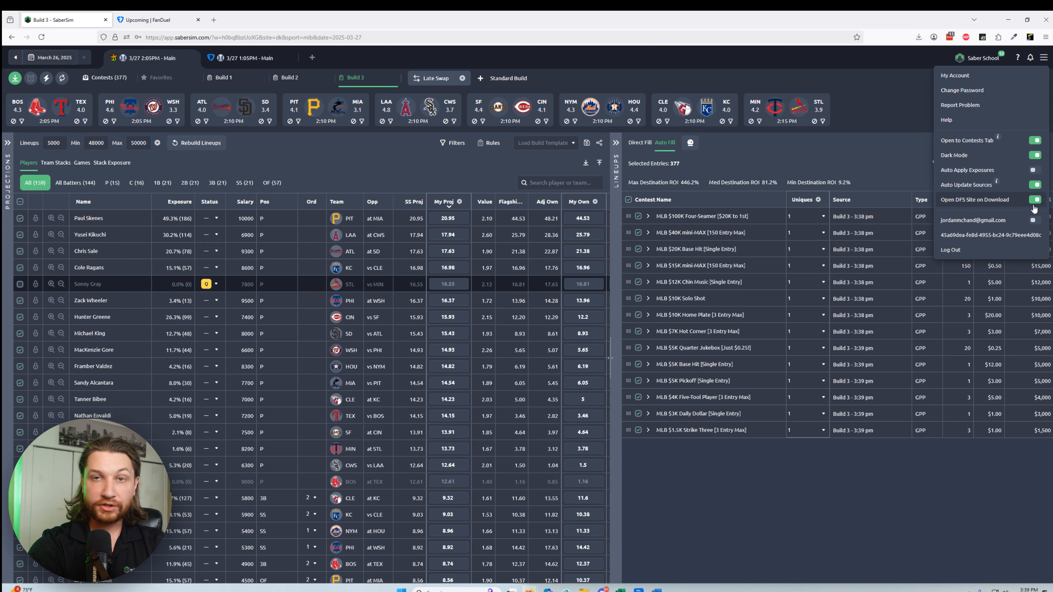
left_click(15, 78)
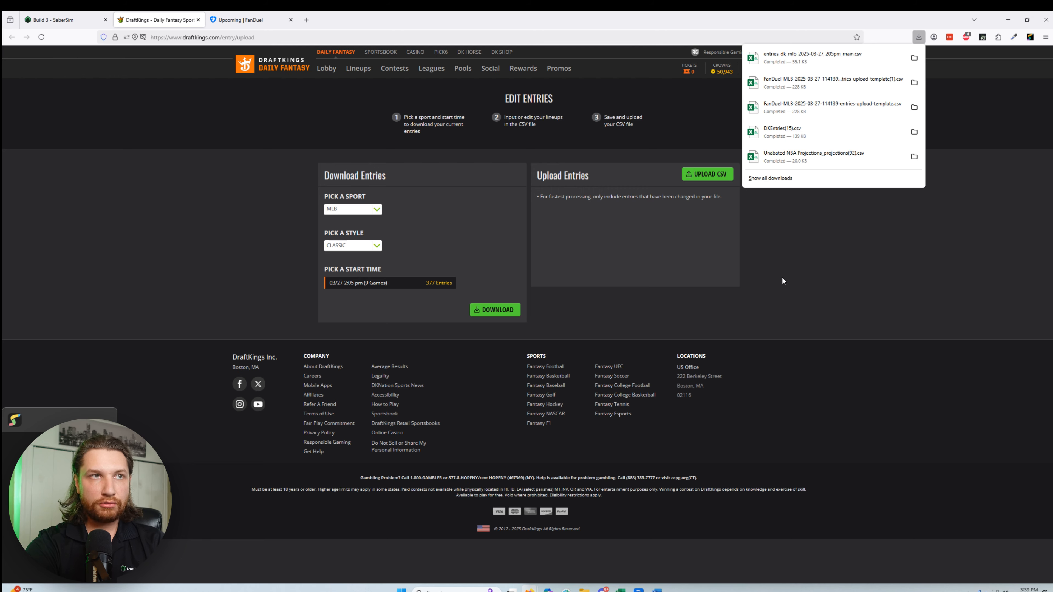
Step: Upload the downloaded entries file entries_dk_mlb_2025-03-27_205pm_main.csv to DraftKings
left_click(696, 174)
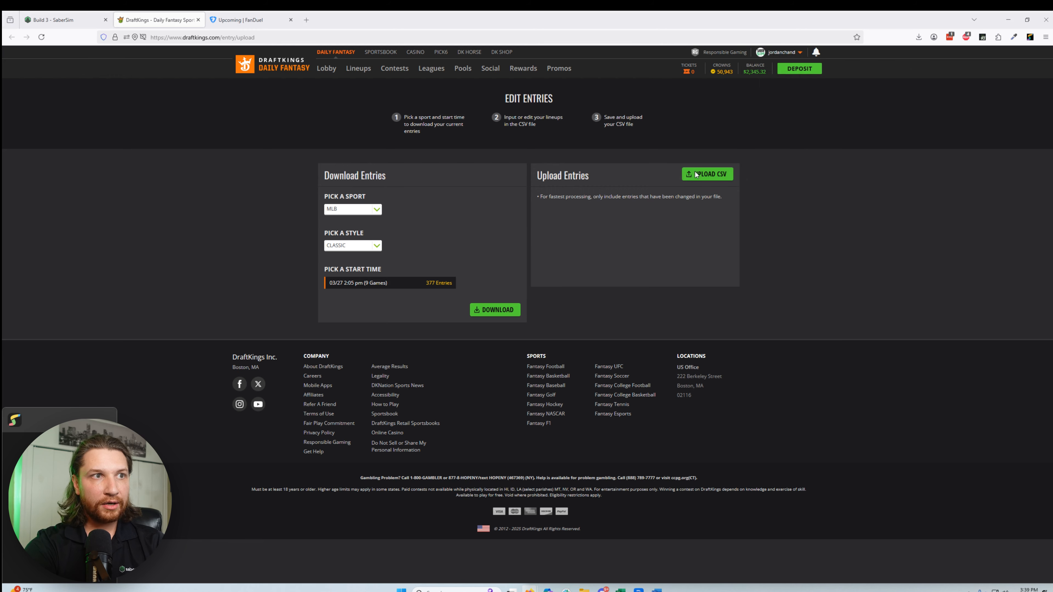
left_click(697, 174)
double_click(158, 88)
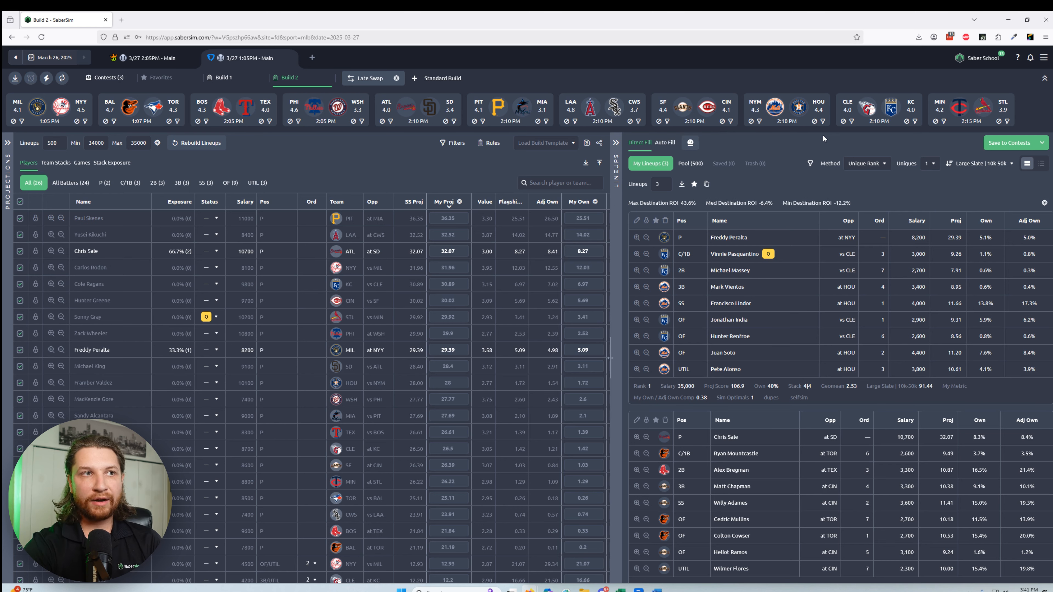
Step: Auto Fill the 3 selected entries on the FanDuel 1:05 PM slate, with contests sorted by prize pool, and save the lineups to the contest
left_click(661, 144)
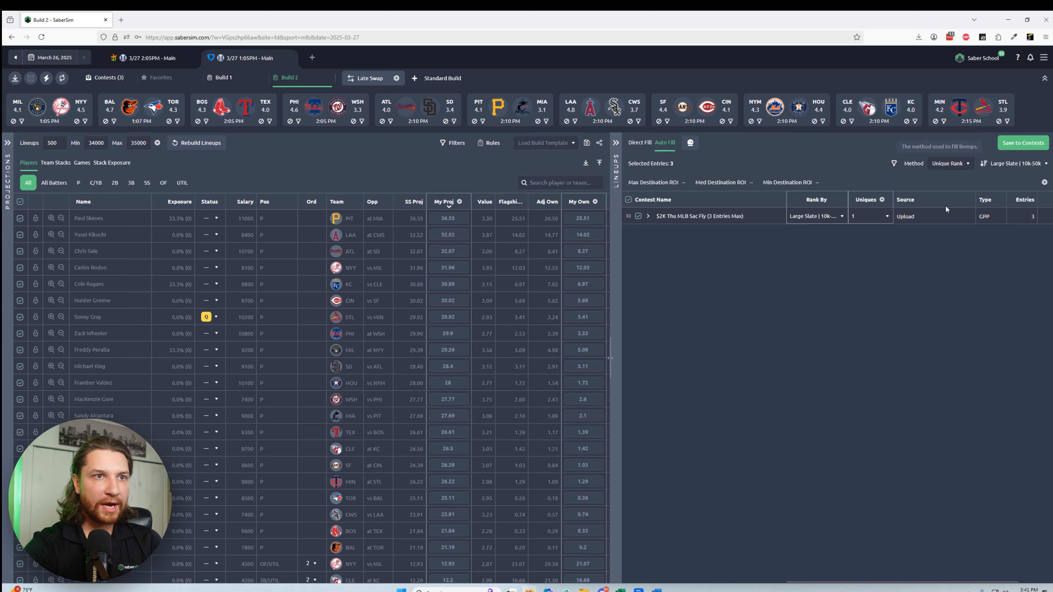
left_click(1028, 200)
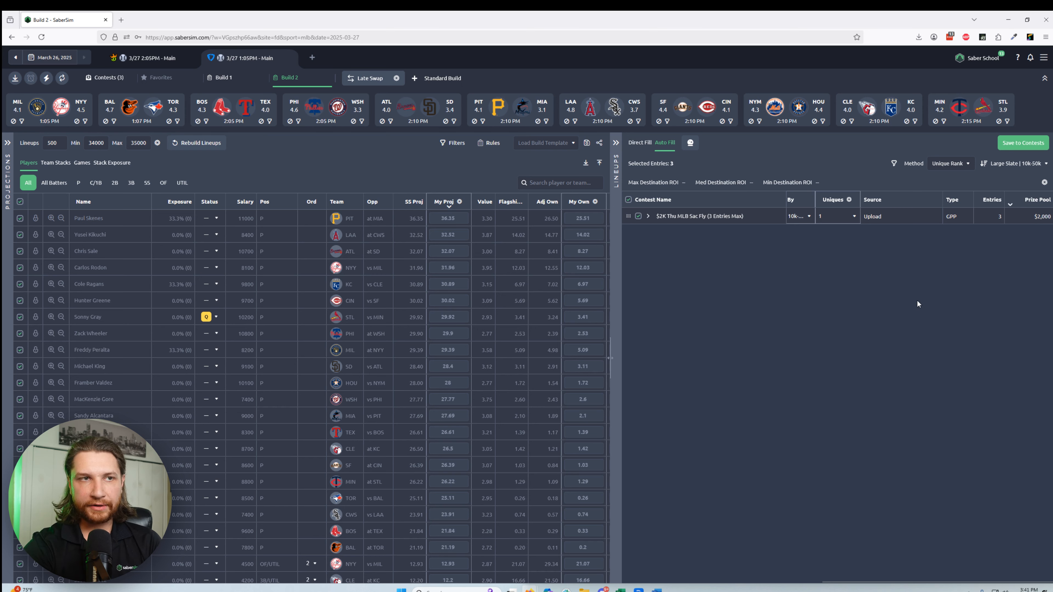
left_click(1008, 147)
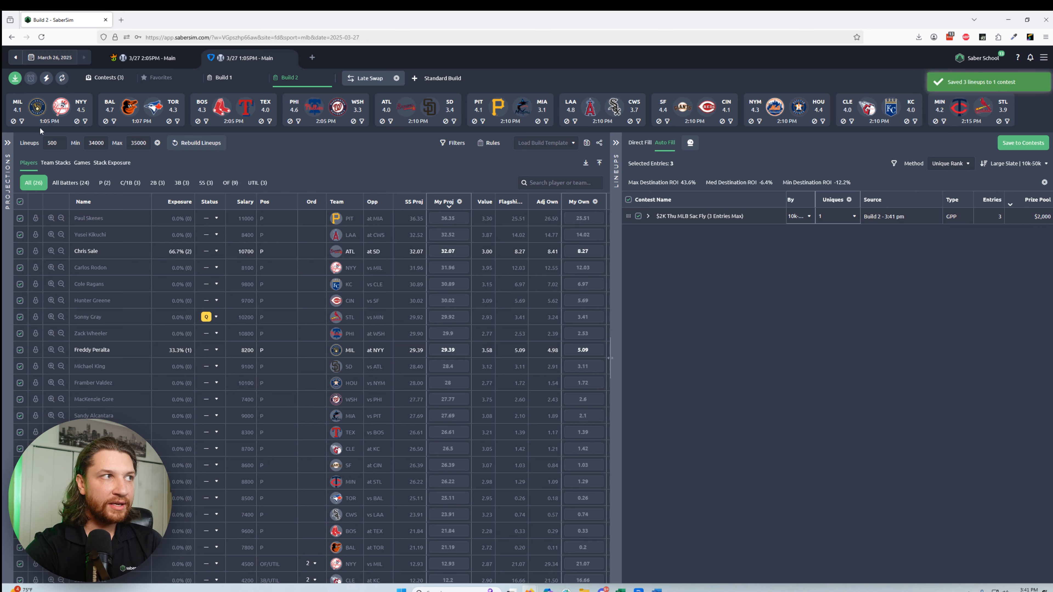
Step: Download the filled FanDuel entries file and start choosing the upload file in FanDuel's CSV edit for the 1:05pm main slate
left_click(13, 82)
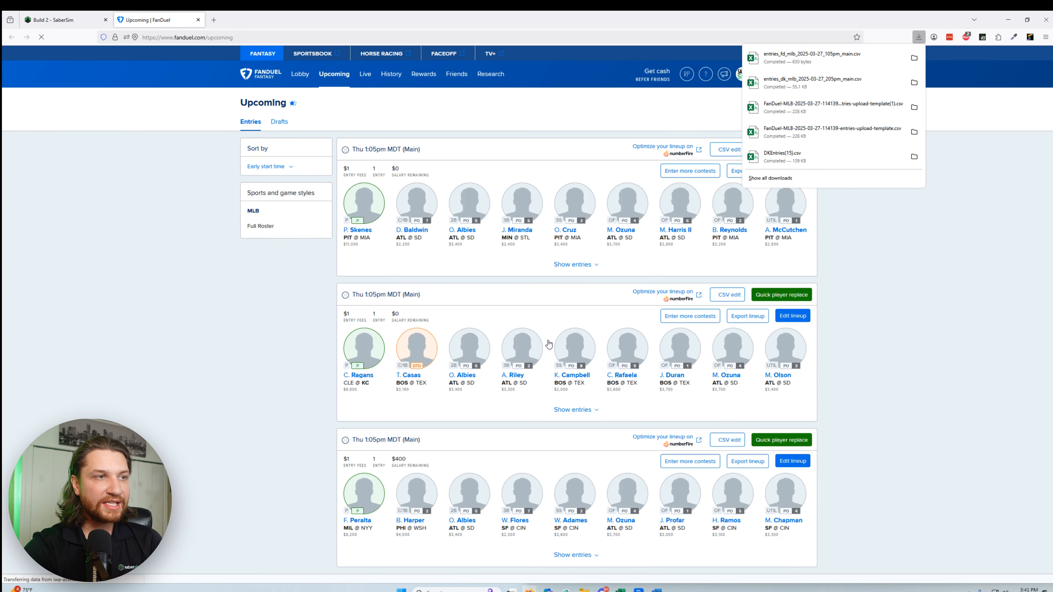
left_click(722, 150)
left_click(722, 150)
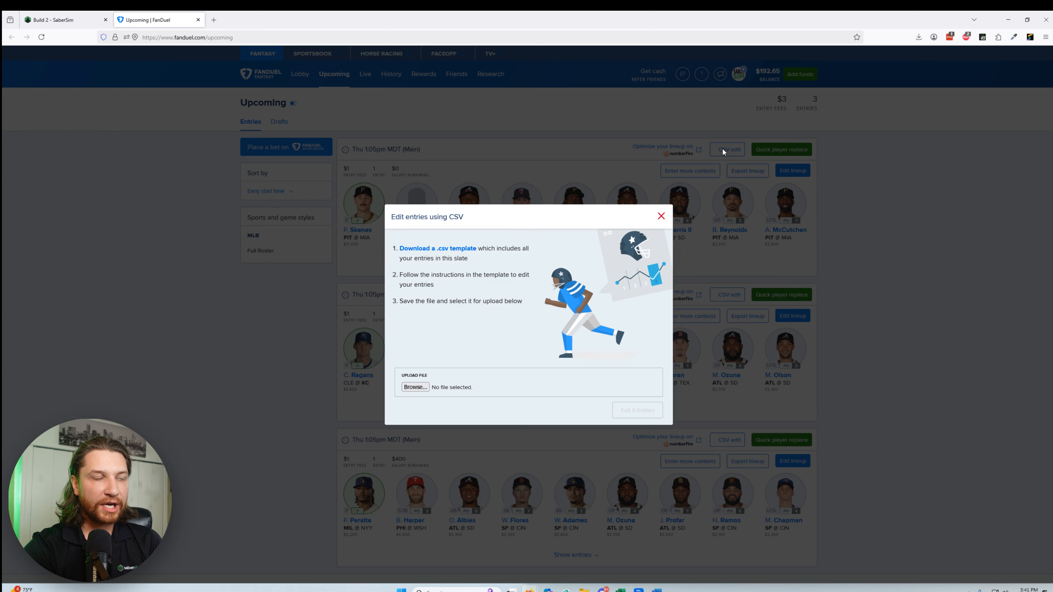
left_click(422, 387)
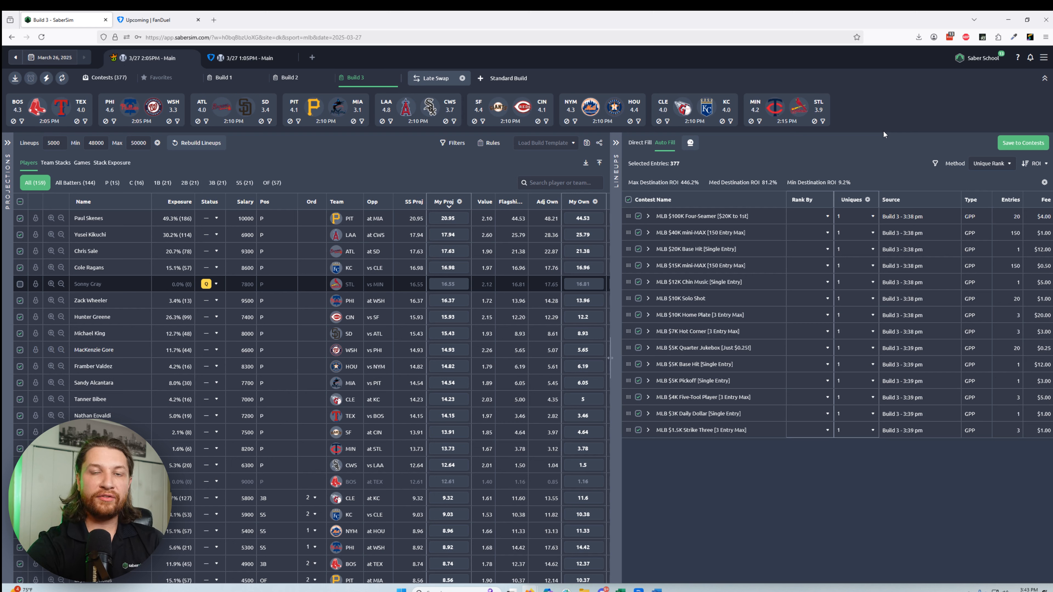
Step: Open the Notification Center's settings from SaberSim to review the alert options
left_click(1031, 62)
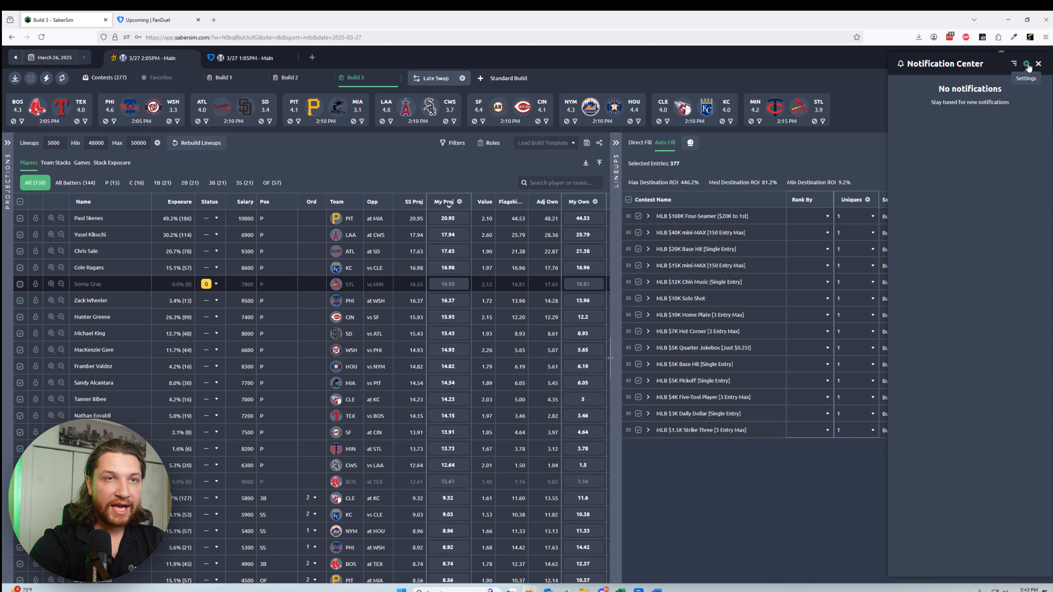
left_click(1027, 63)
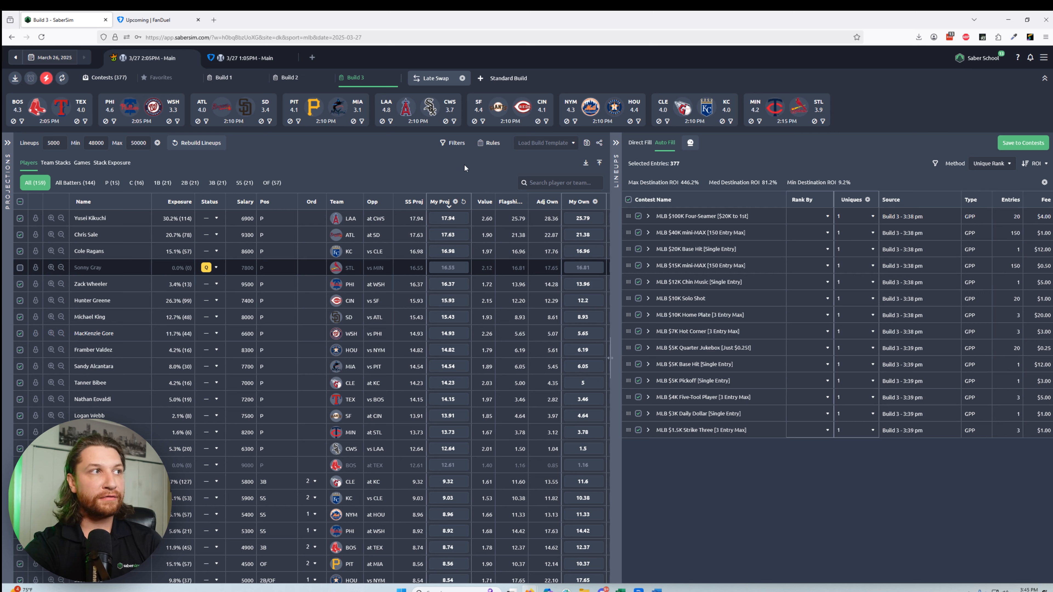
Step: Quick Swap all "Out" players with the best available on the DraftKings slate, and upload the newly downloaded entries file to DraftKings
left_click(47, 79)
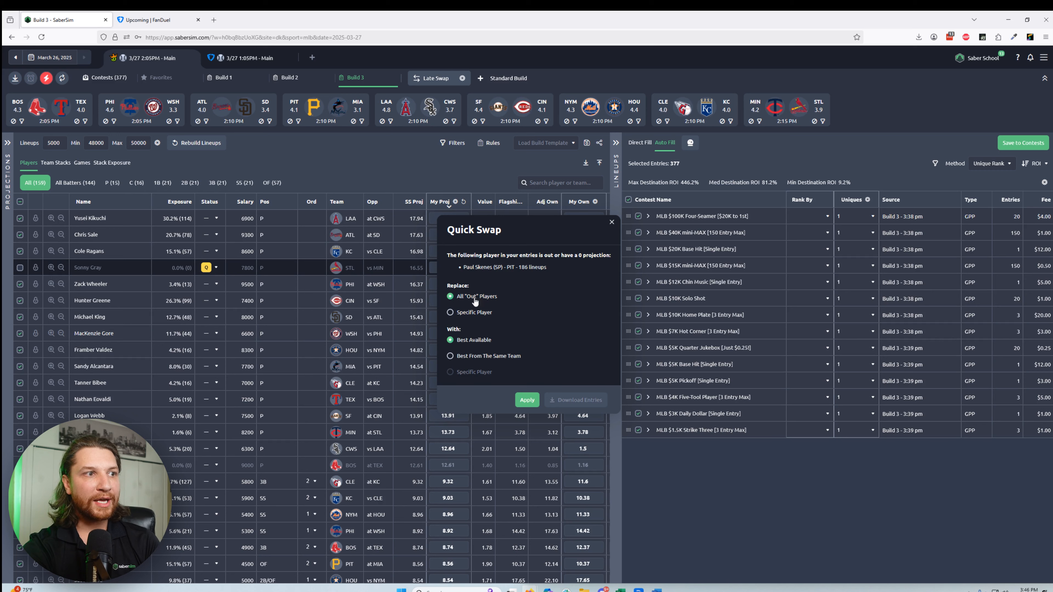
left_click(527, 401)
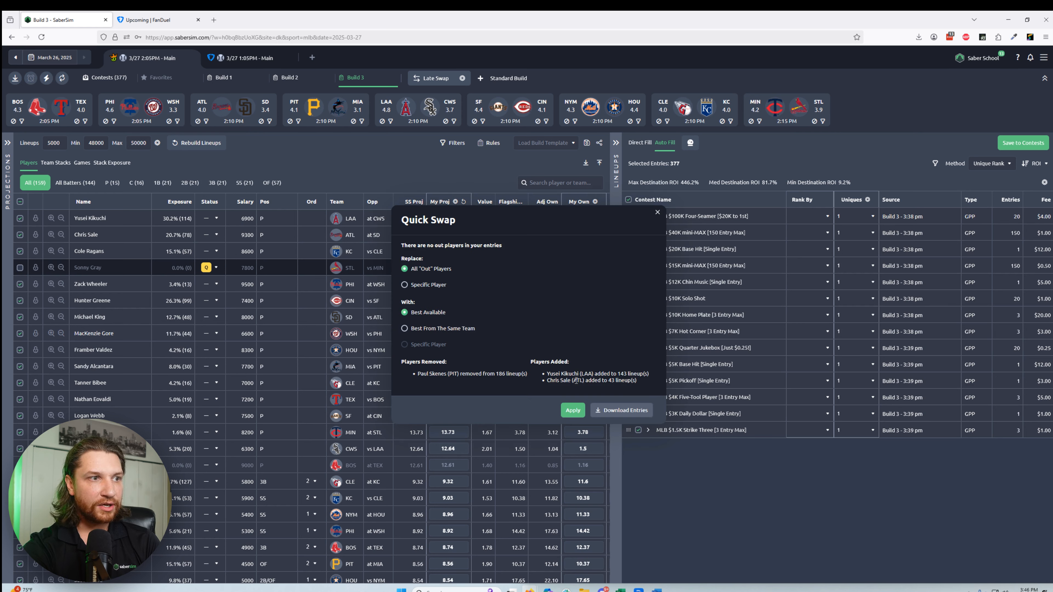
left_click(624, 411)
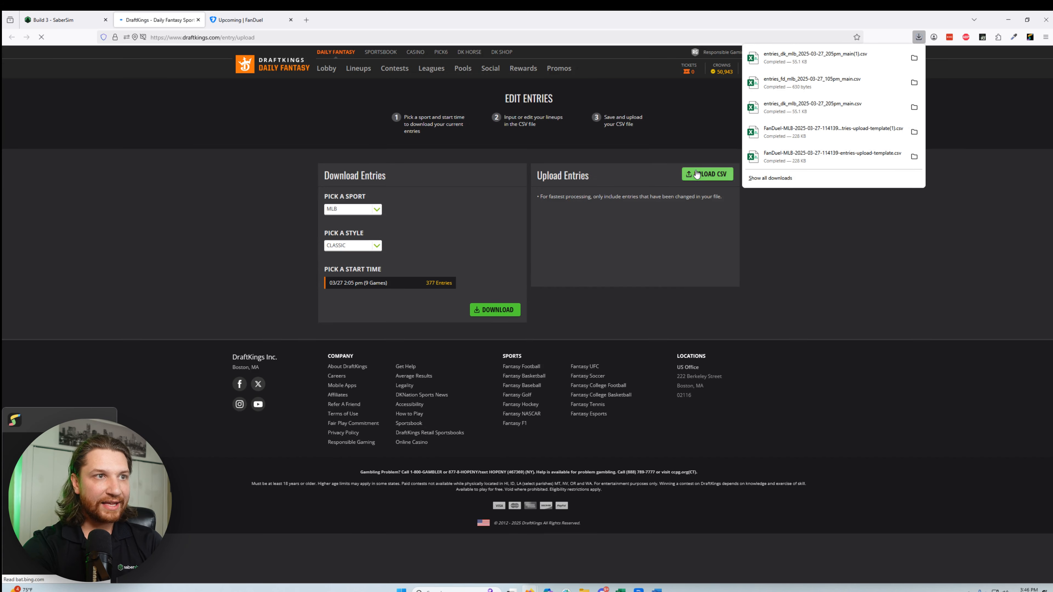
left_click(698, 174)
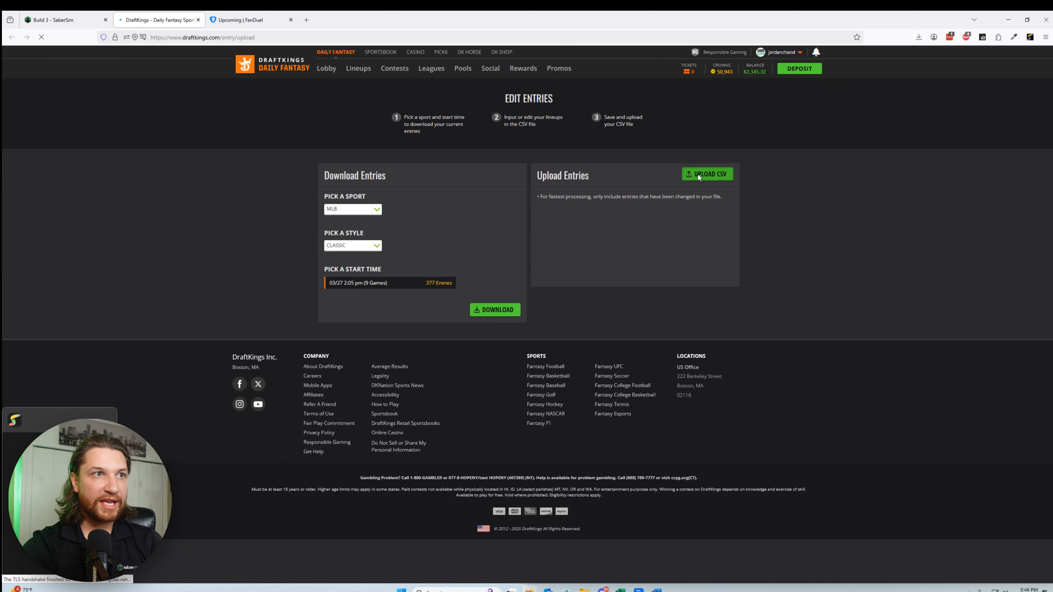
double_click(137, 88)
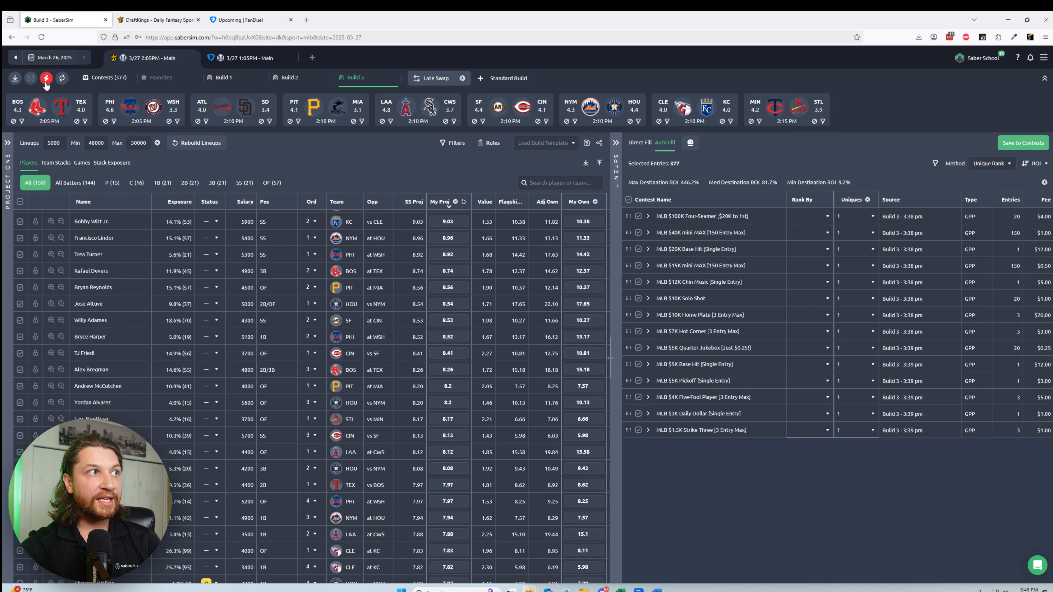
Step: Quick Swap all "Out" players with the best from the same team, and apply the swap again with Best Available
left_click(46, 79)
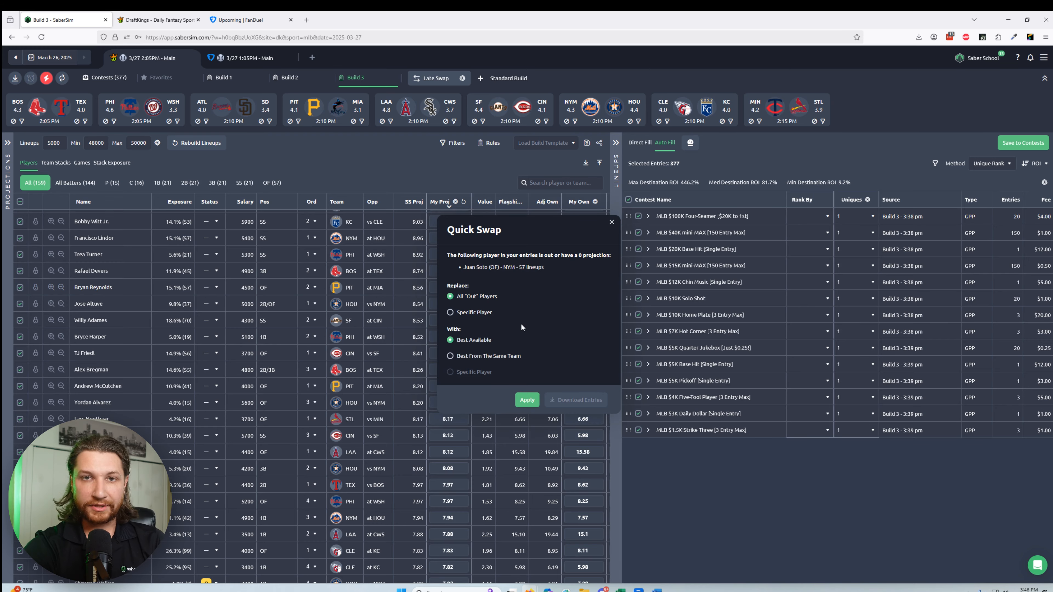
left_click(500, 356)
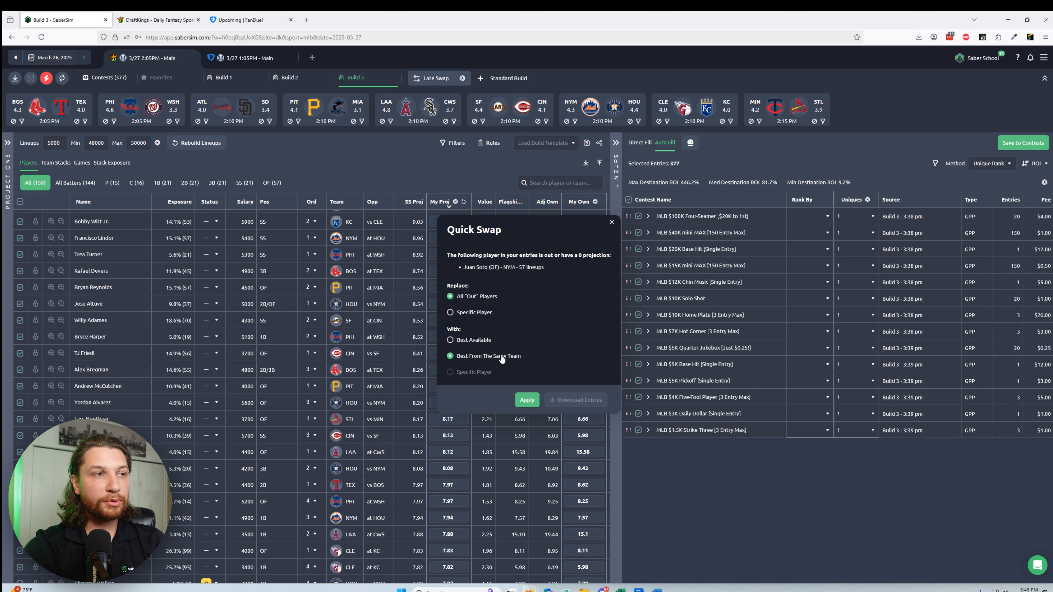
left_click(525, 403)
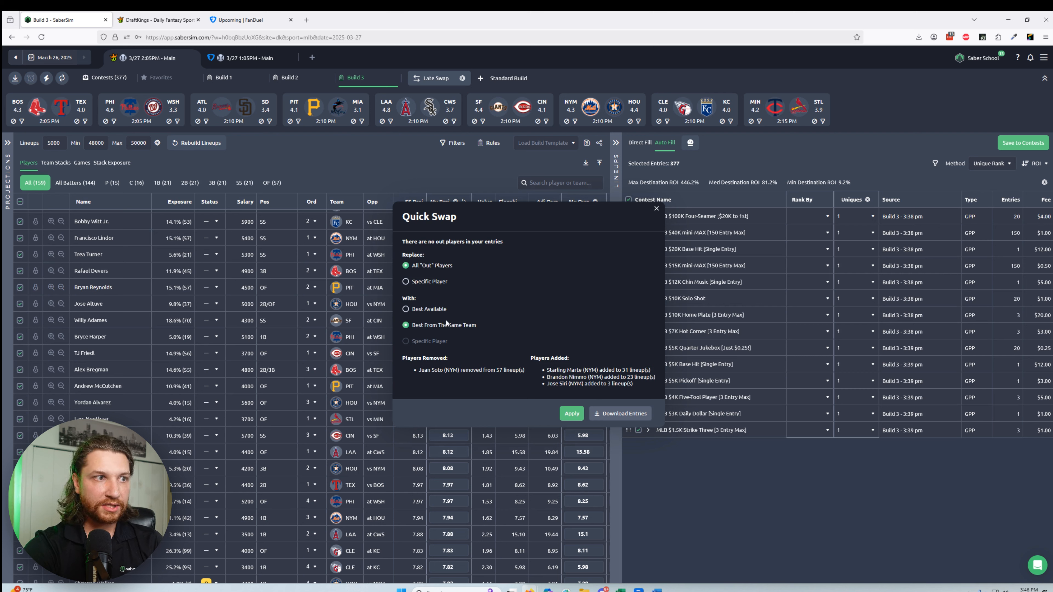
left_click(431, 310)
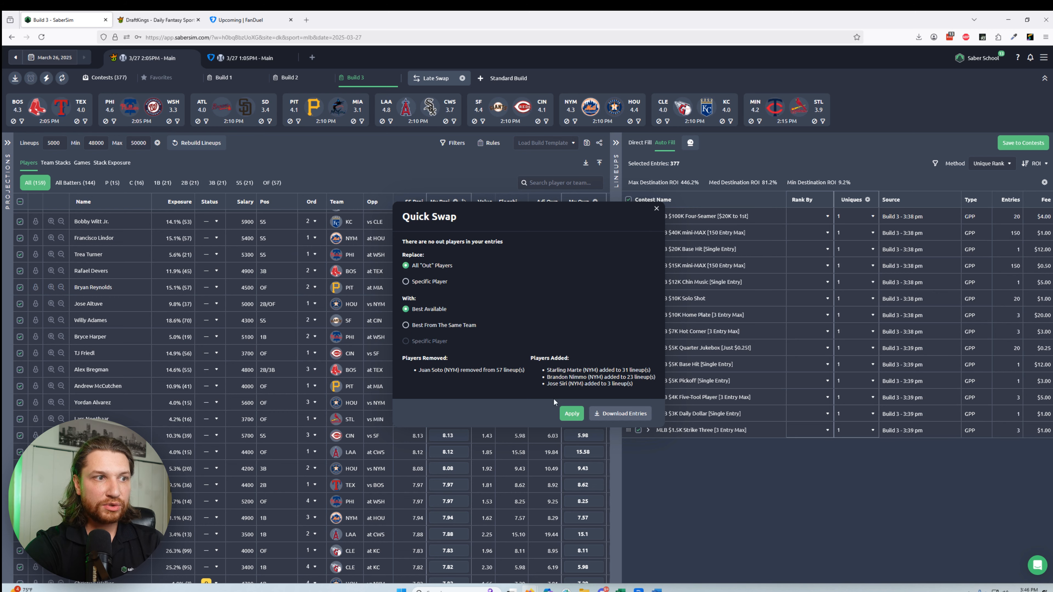
left_click(572, 414)
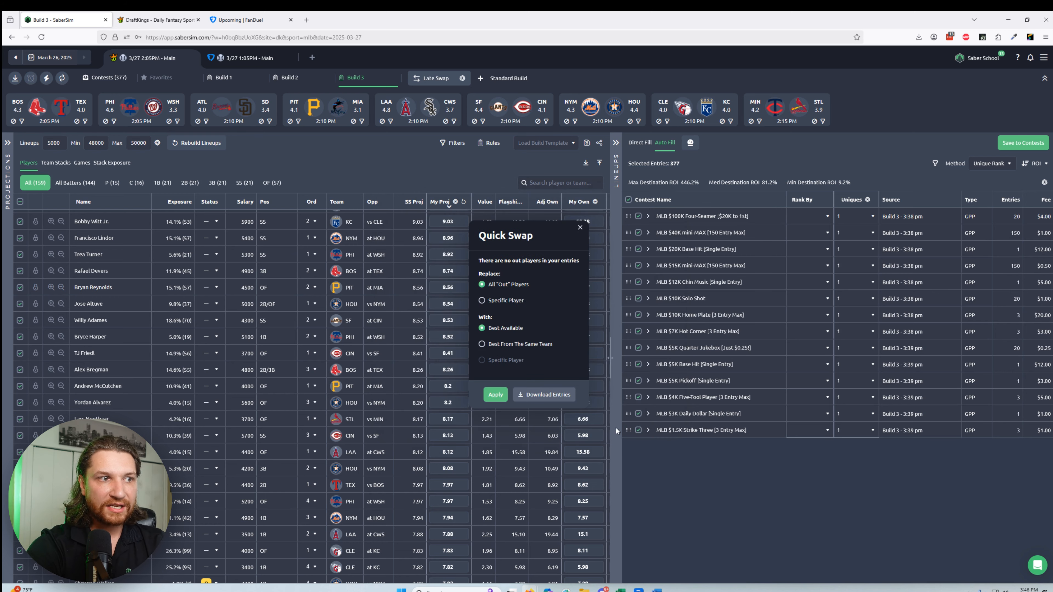
Step: Download the swapped entries as entries_dk_mlb_2025-03-27_205pm_main(2).csv and choose that file for upload to DraftKings
left_click(557, 395)
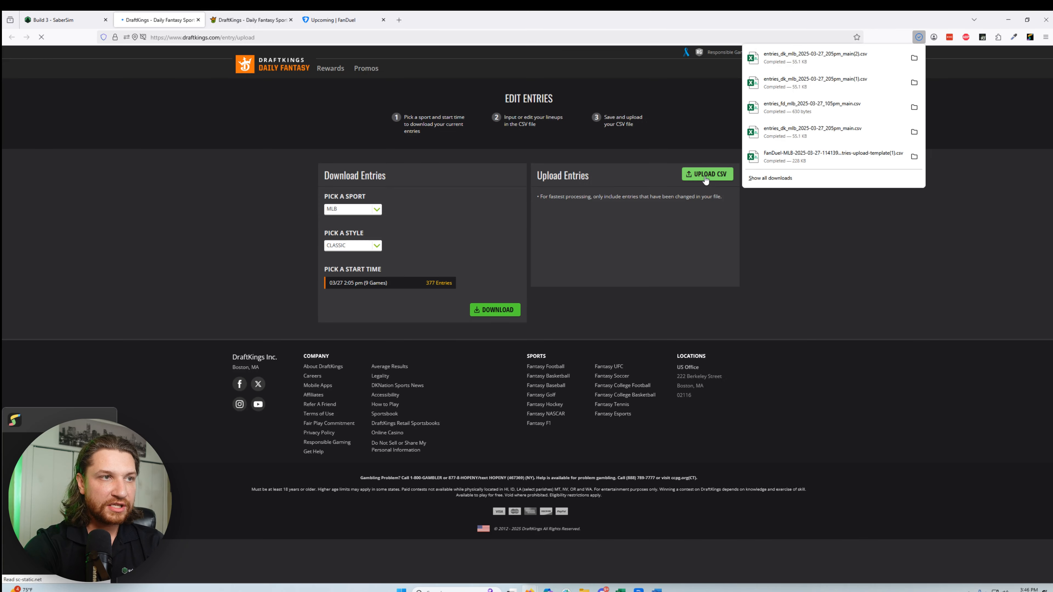
left_click(705, 175)
left_click(170, 88)
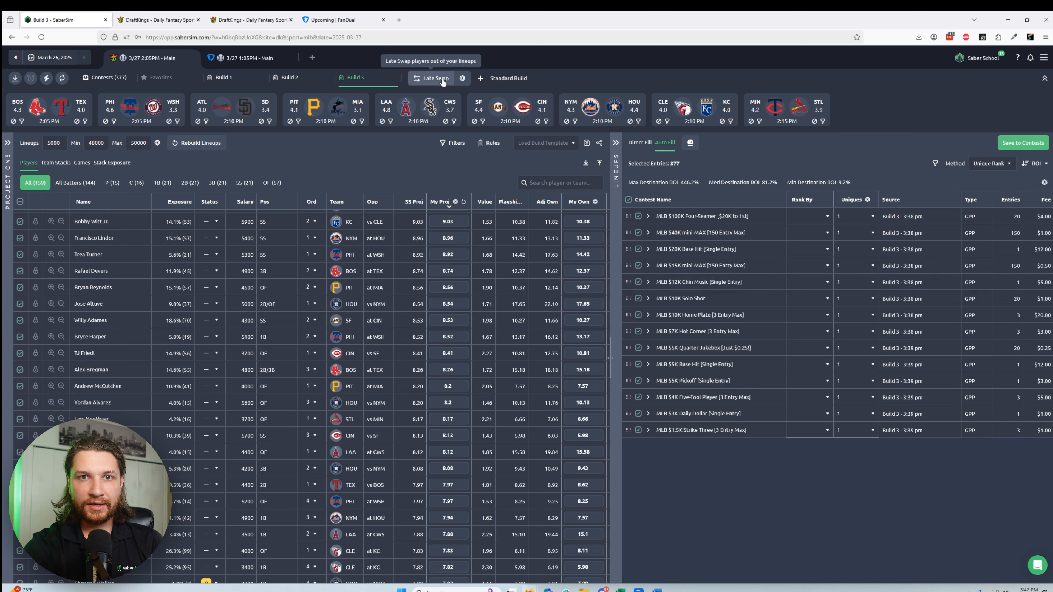
Step: Set up Late Swap with a minimum salary of 48000 and the Default settings after trying Build 1's, and run it
left_click(463, 80)
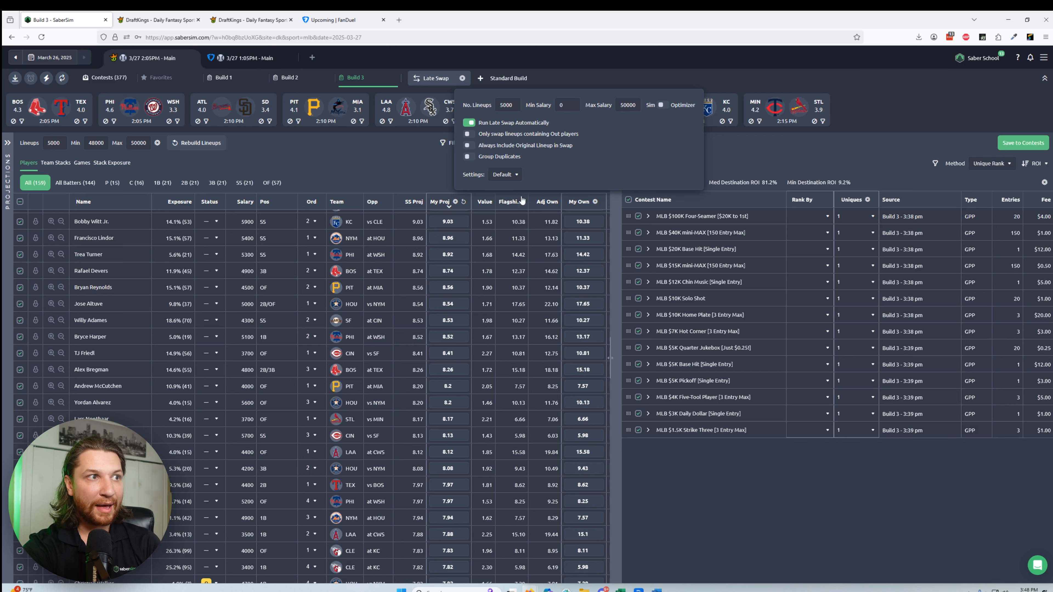
left_click(506, 174)
left_click(507, 222)
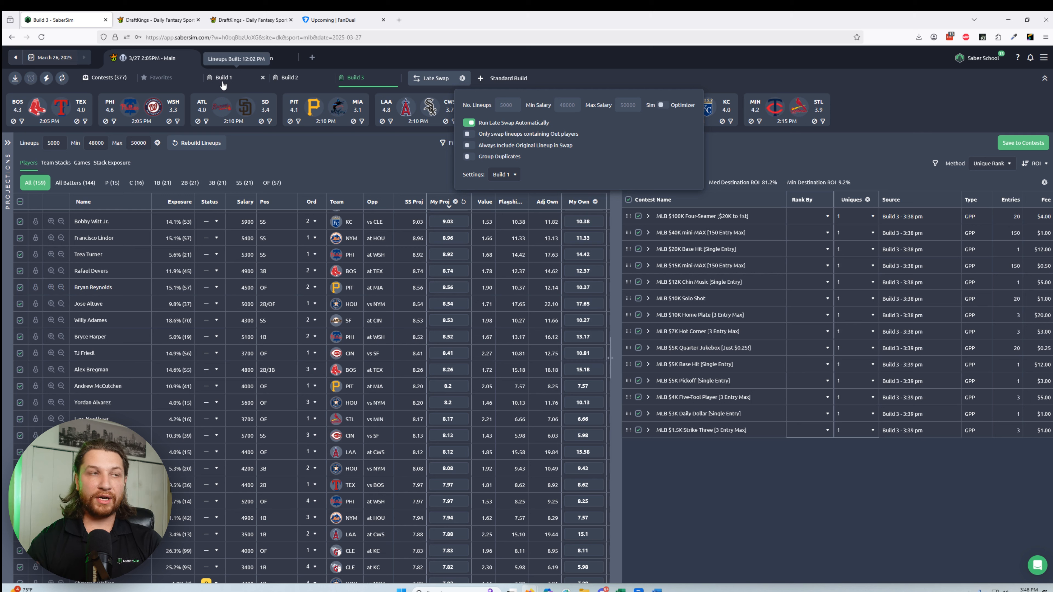
left_click(504, 174)
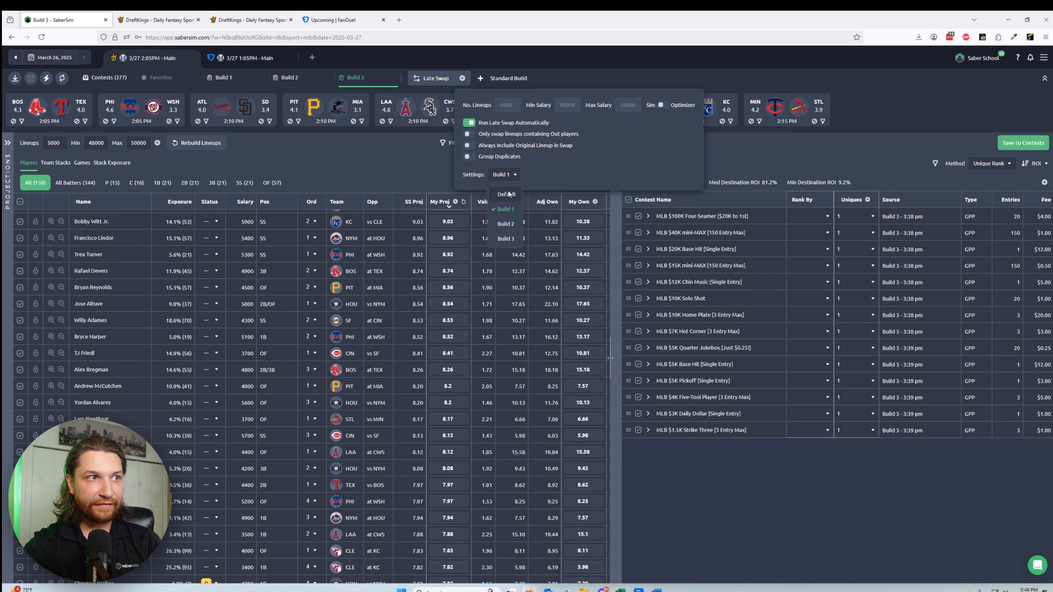
left_click(504, 199)
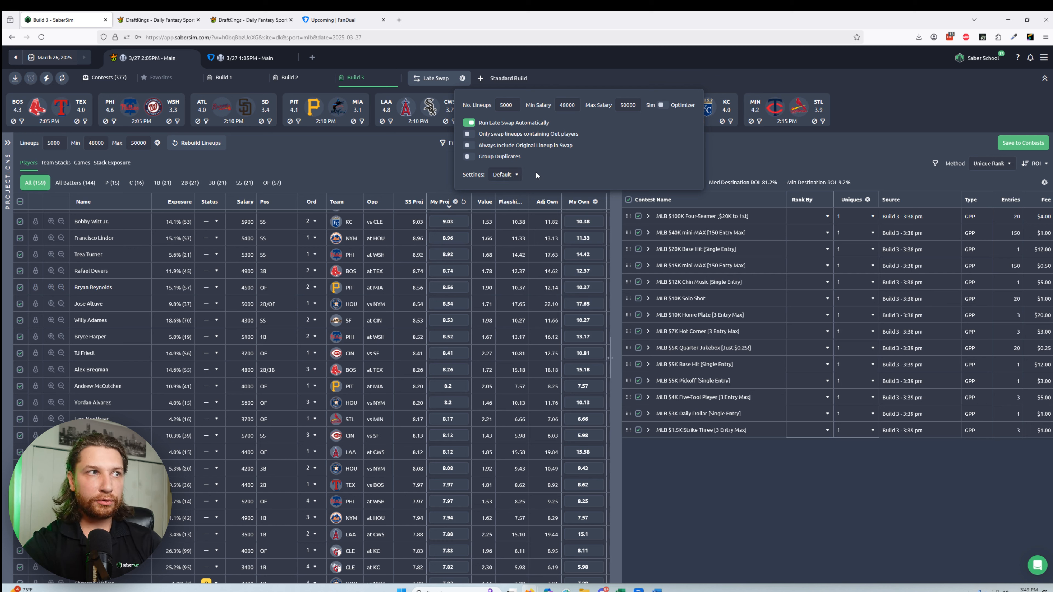
left_click(372, 159)
left_click(438, 81)
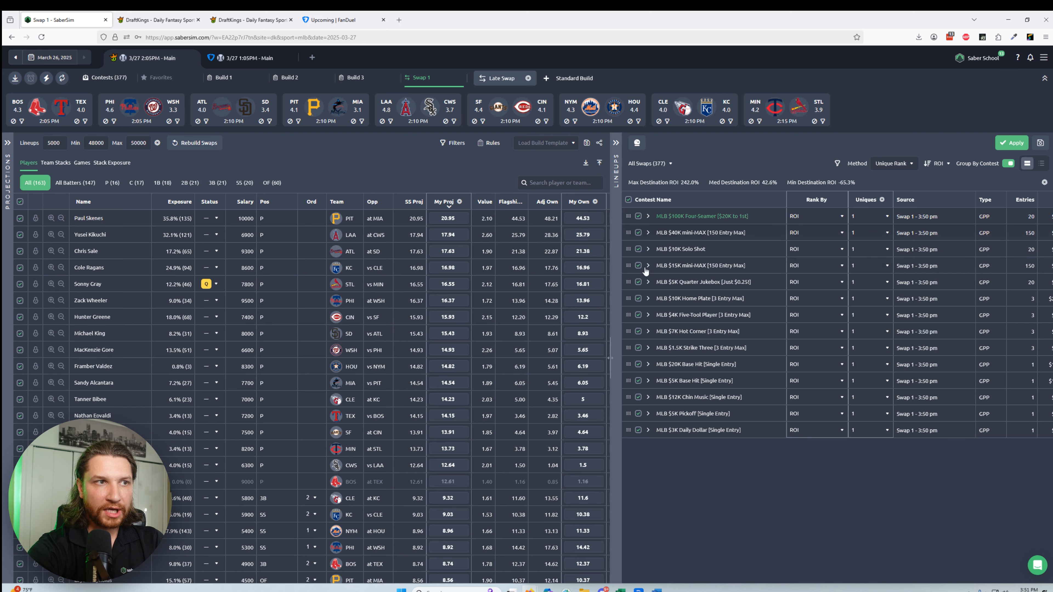
Step: Expand and collapse the MLB $100K Four-Seamer contest in the swap results, and turn off grouping by contest
left_click(648, 217)
left_click(649, 218)
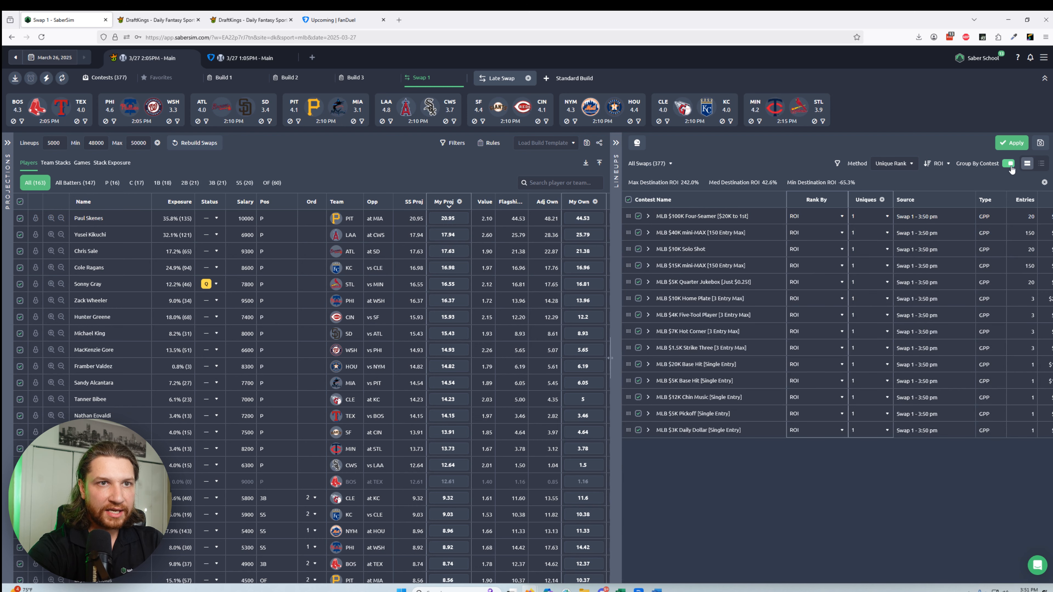
left_click(1008, 164)
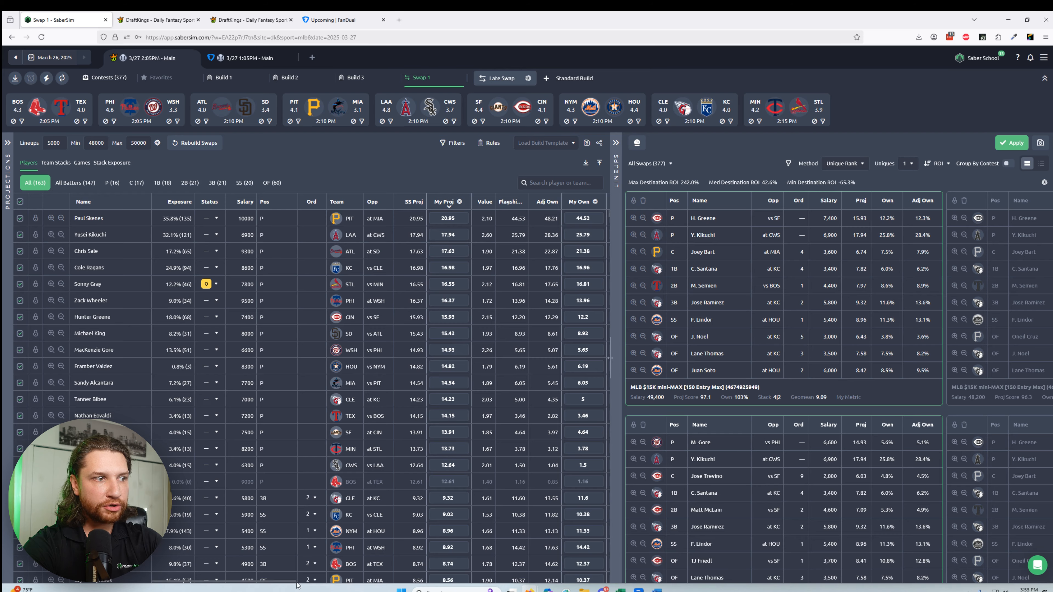
Step: Set Paul Skenes's maximum exposure to 25 in the swap build and apply the exposures
left_click_drag(306, 581, 372, 582)
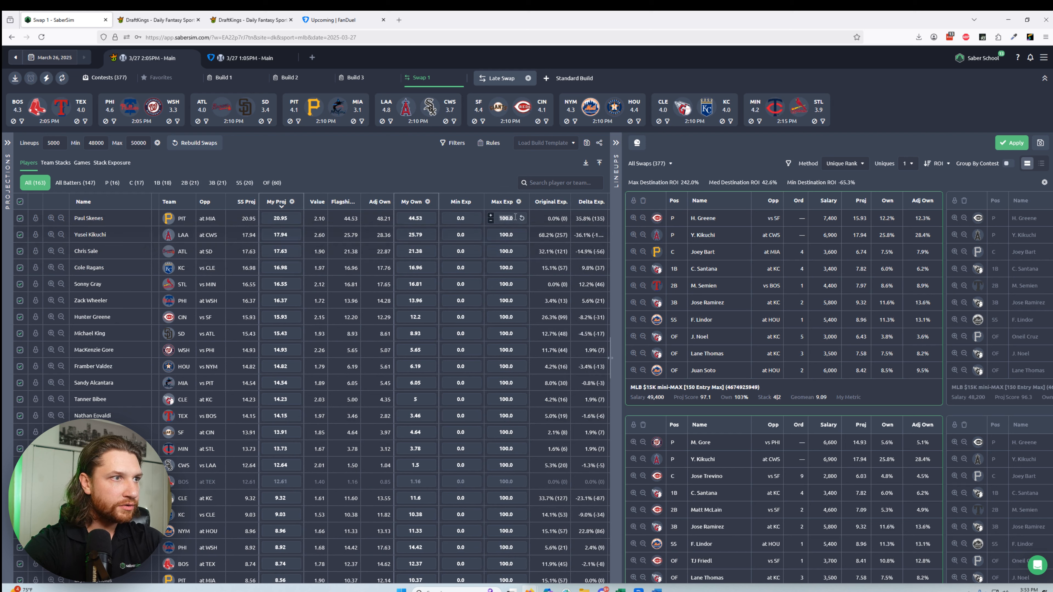
type("25")
left_click(686, 153)
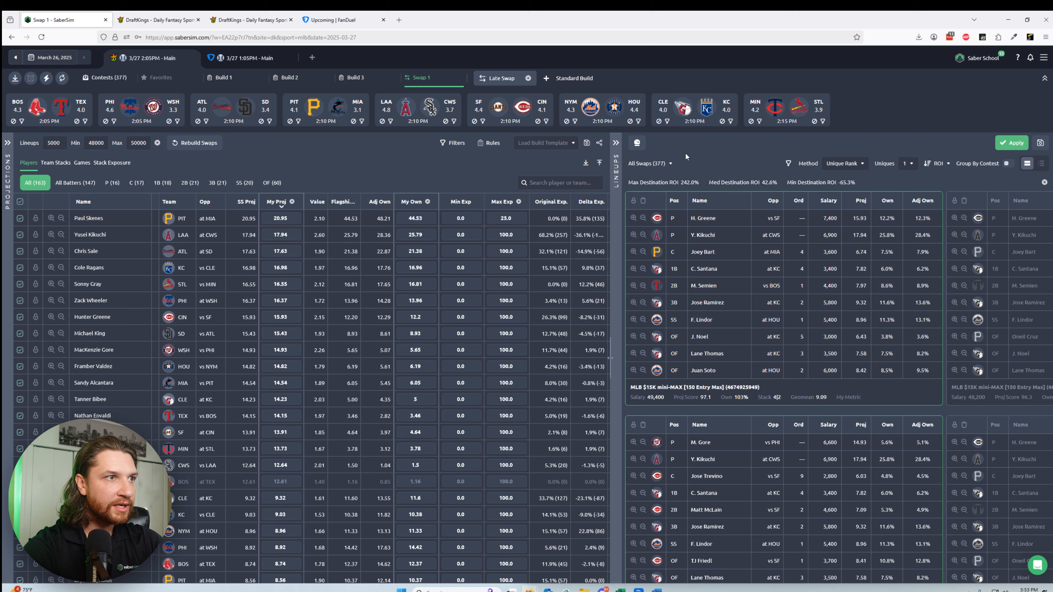
left_click(1010, 145)
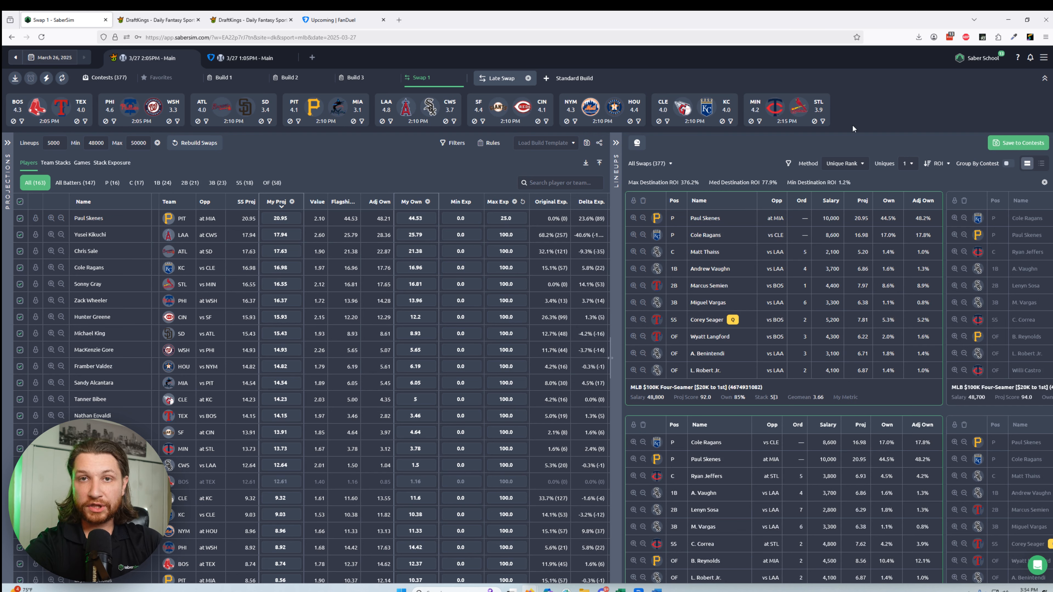
Step: Save the swapped lineups to the contests and download the entry file for DraftKings
left_click(1000, 144)
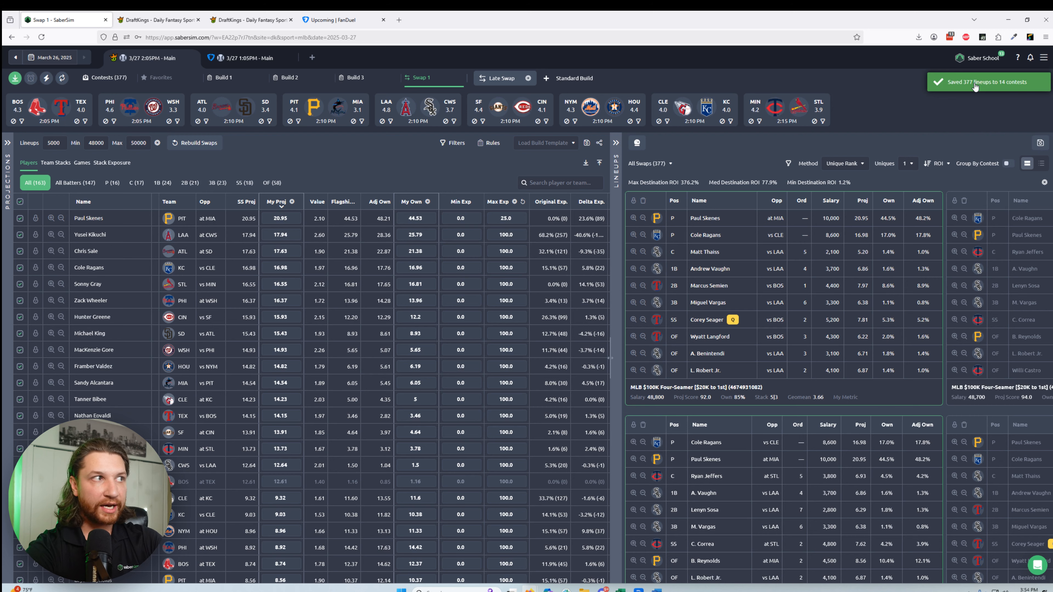
left_click(15, 79)
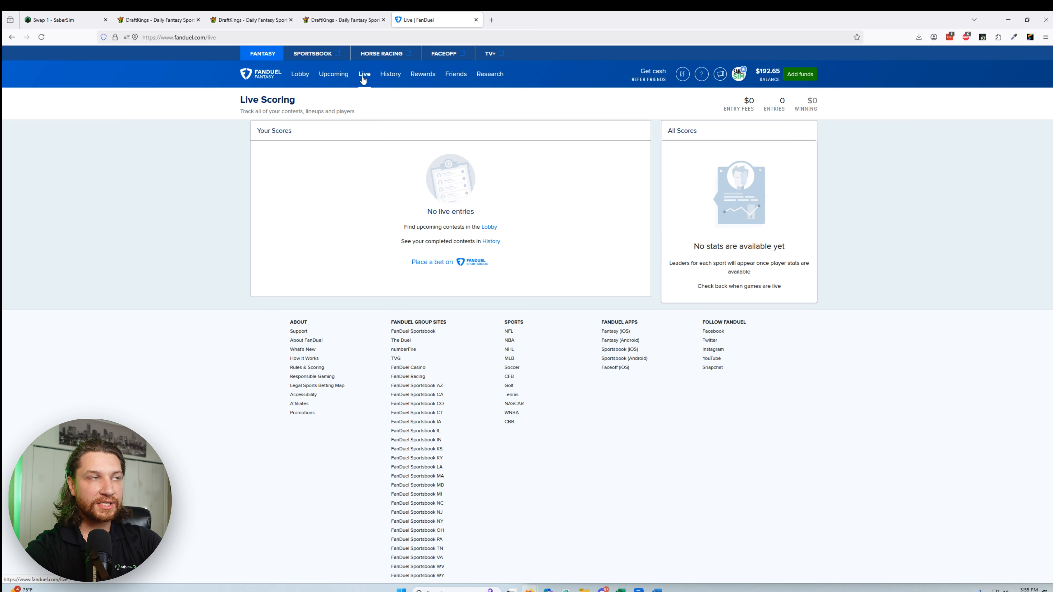
left_click(54, 19)
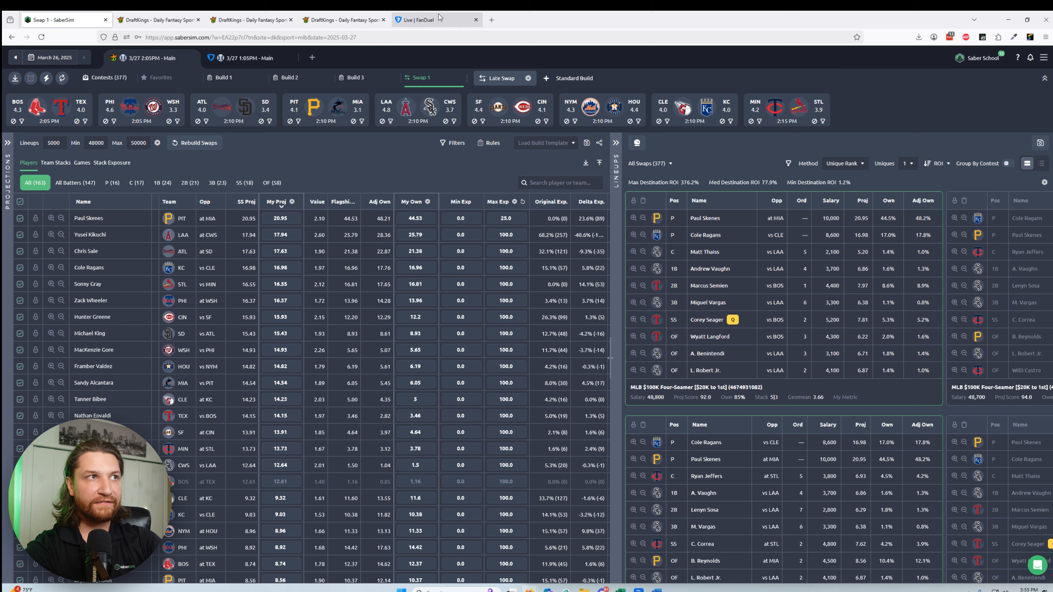
left_click(436, 22)
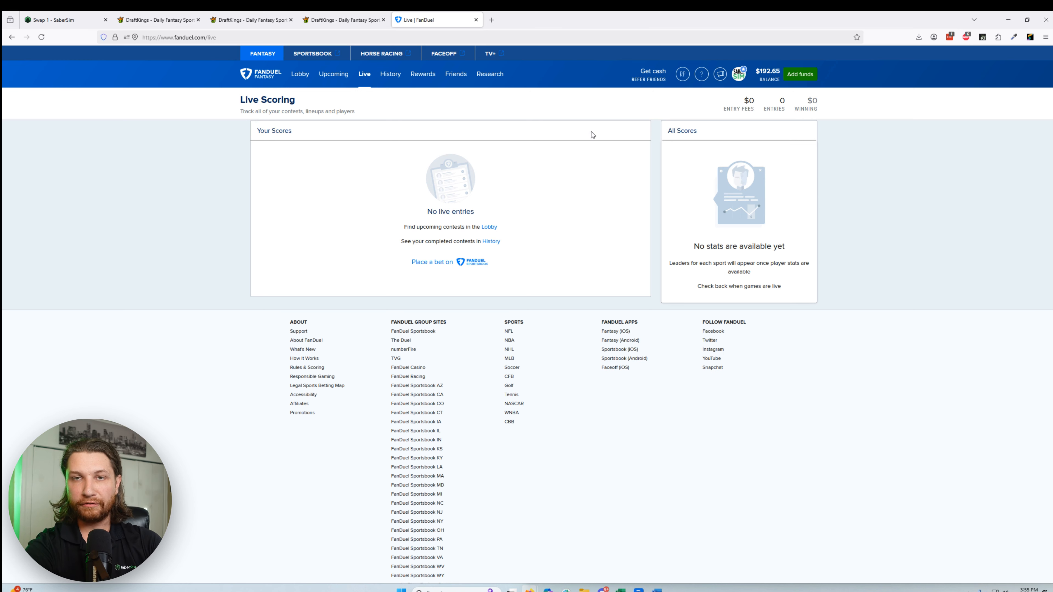
key("ctrl+1")
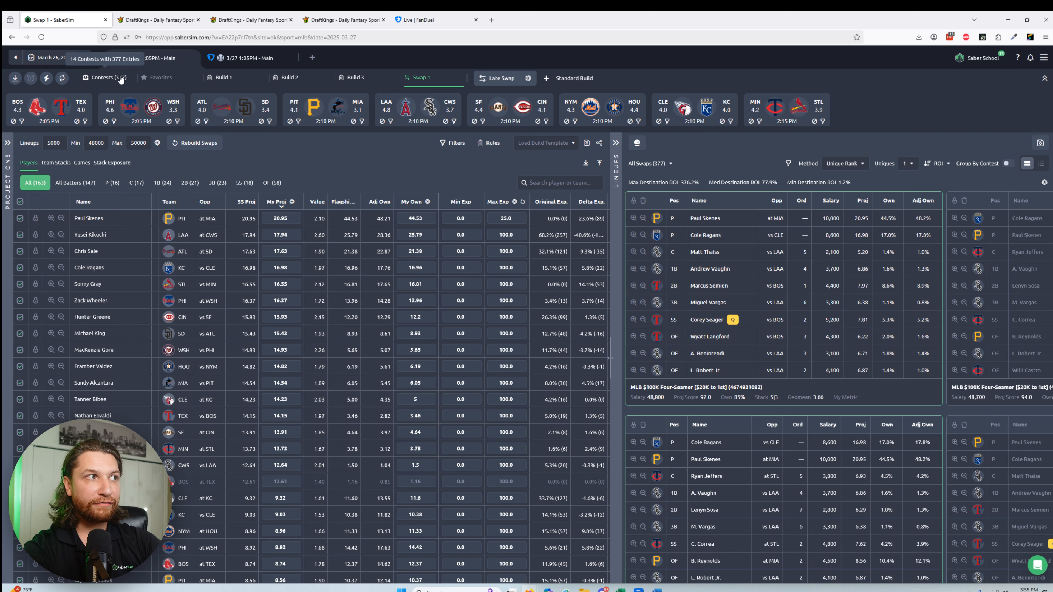
Step: Download the entries template from DraftKings and upload it as the entries file for the 2:05 PM slate's contests
left_click(114, 82)
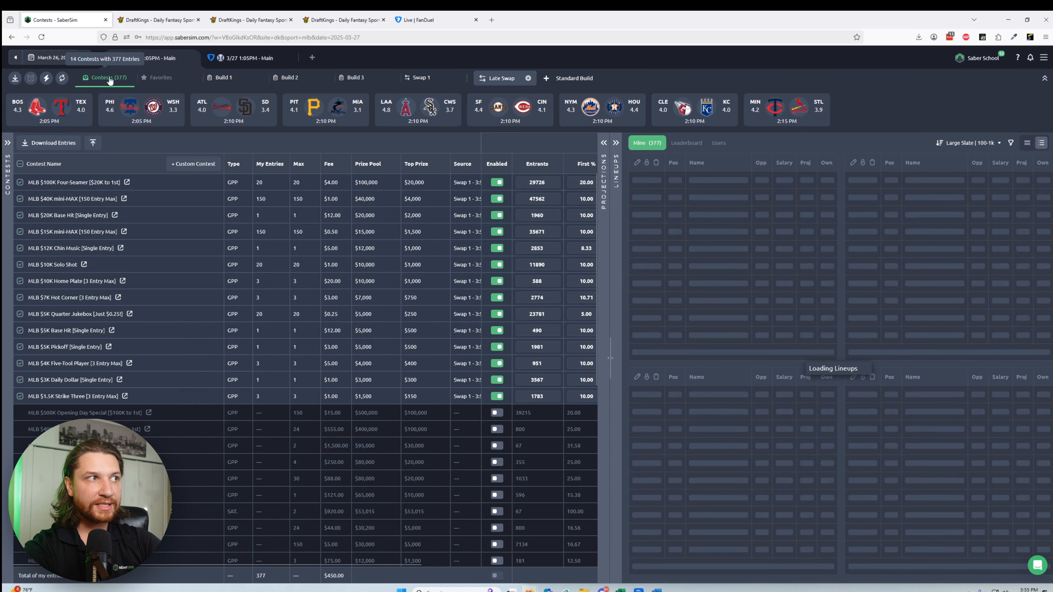
left_click(93, 143)
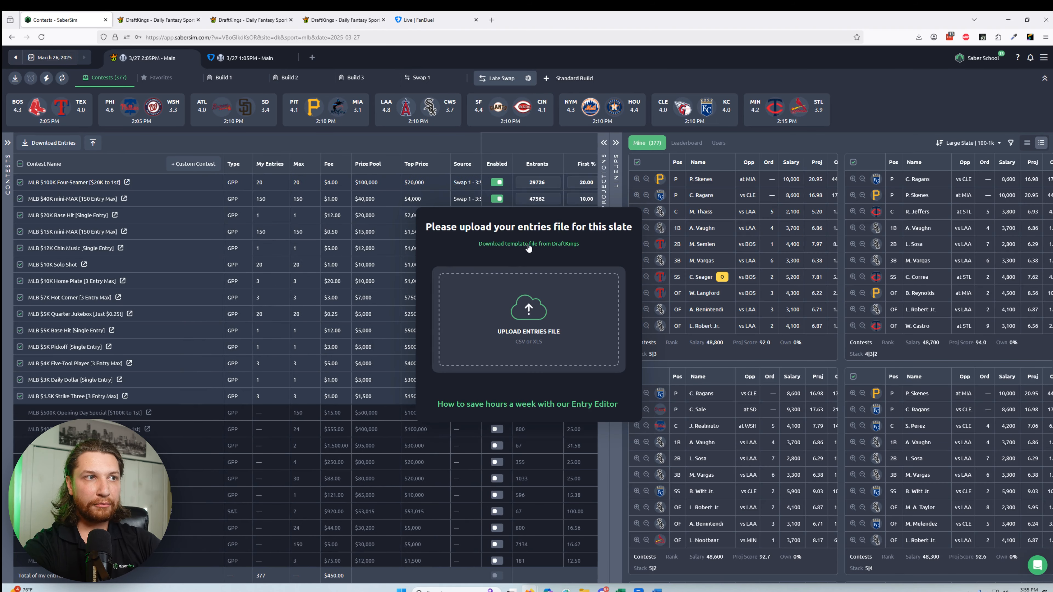
left_click(528, 245)
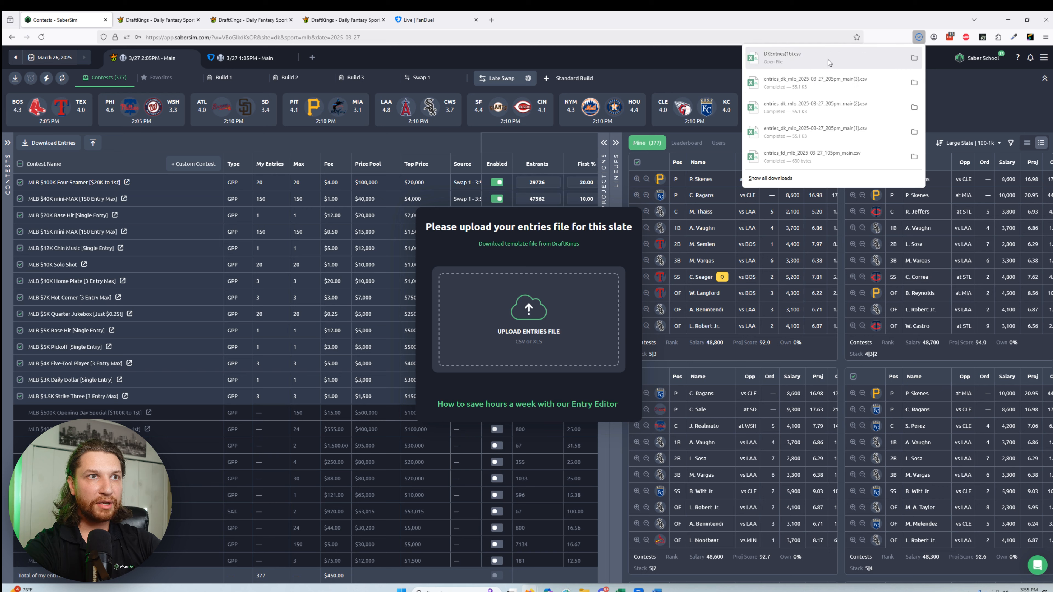
left_click_drag(781, 58, 554, 332)
left_click(547, 342)
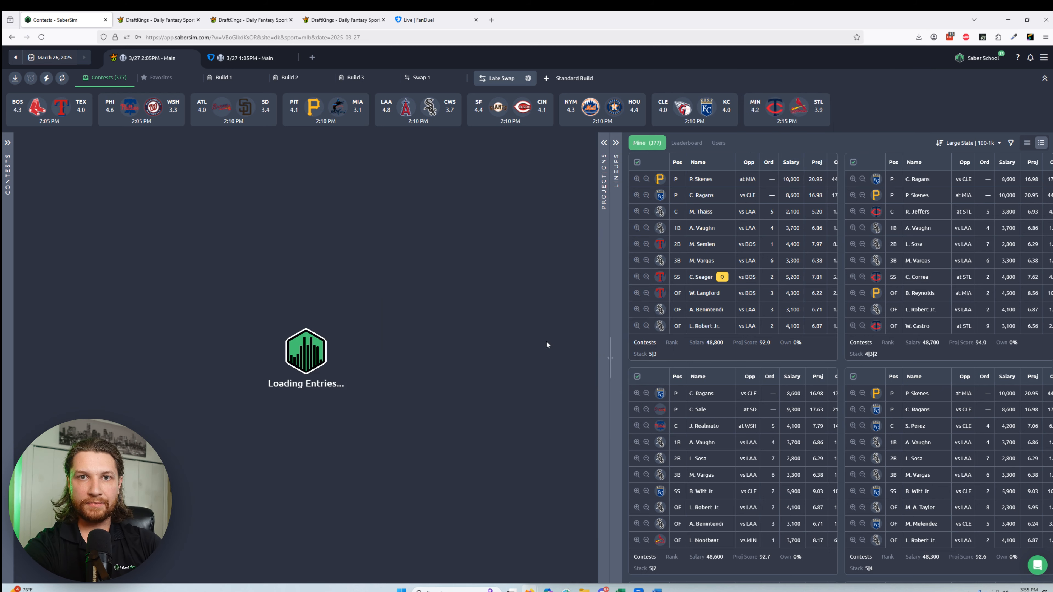